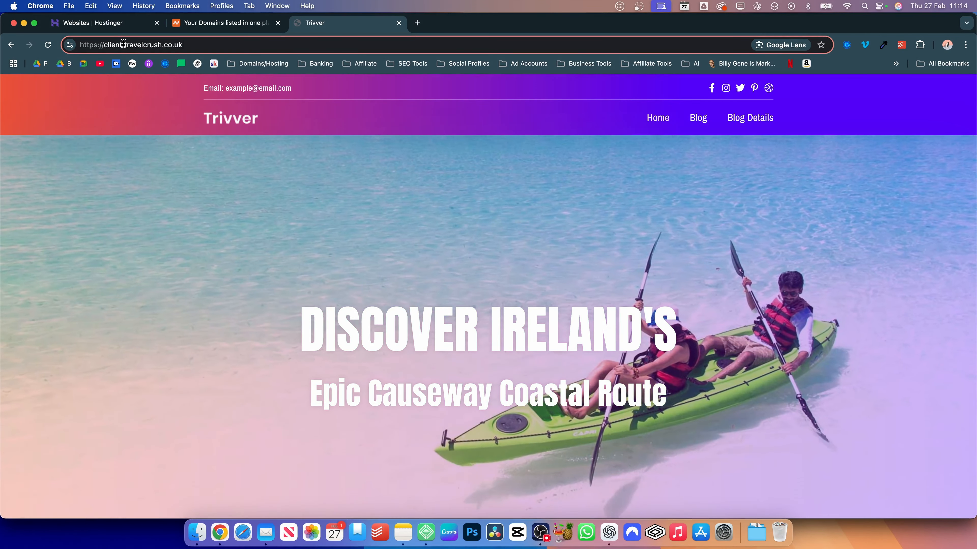
{"action": "left_click", "coordinate": [123, 44]}
{"action": "type", "text": "."}
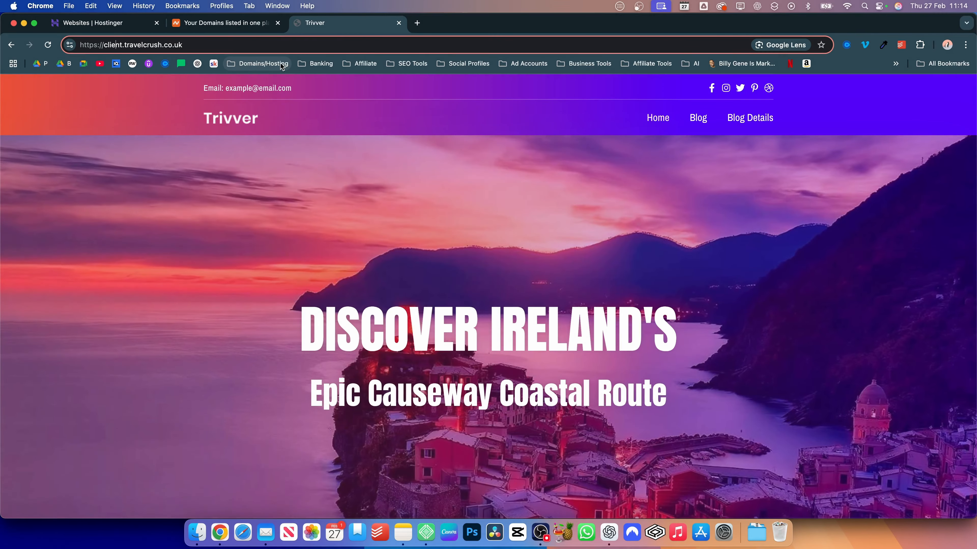
{"action": "left_click", "coordinate": [246, 36]}
{"action": "left_click", "coordinate": [237, 27]}
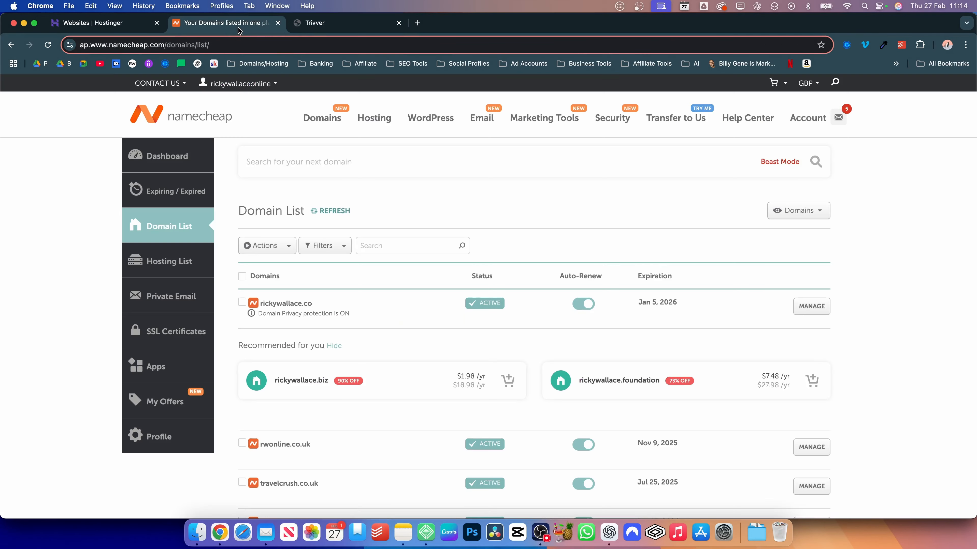
{"action": "left_click", "coordinate": [316, 23]}
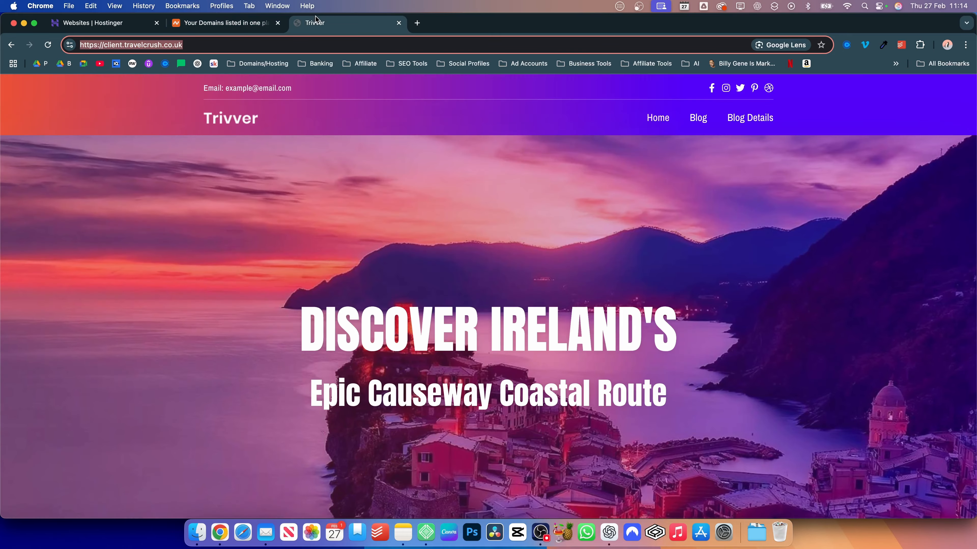
Open the WordPress admin dashboard at client.travelcrush.co.uk/wp-admin and dismiss the License Mismatch notice
{"action": "left_click", "coordinate": [225, 44]}
{"action": "type", "text": "/wp-admin"}
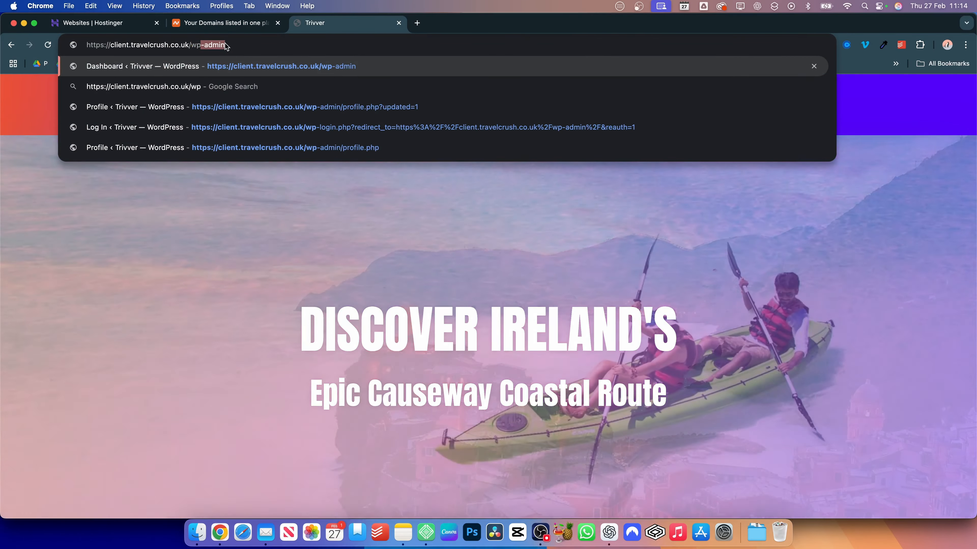
{"action": "key", "text": "Return"}
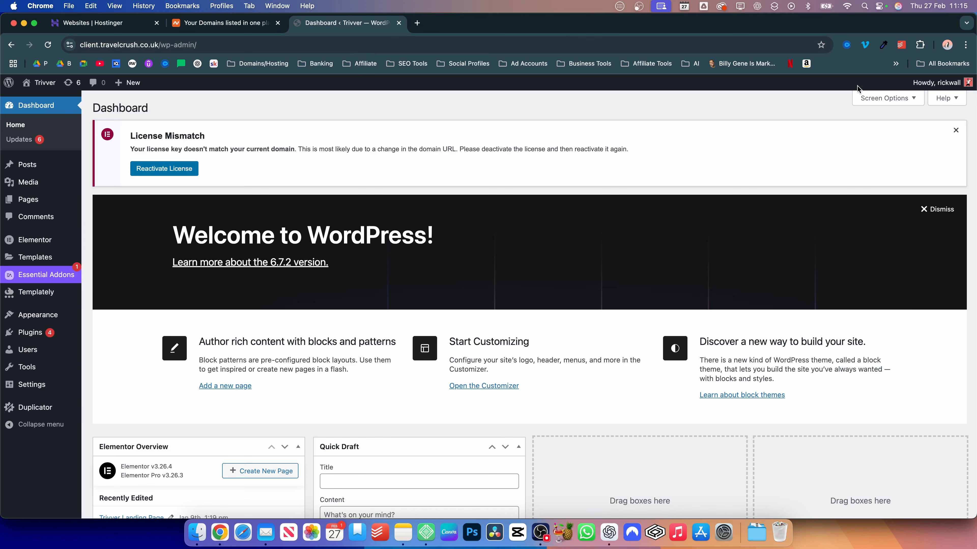
{"action": "left_click", "coordinate": [955, 130]}
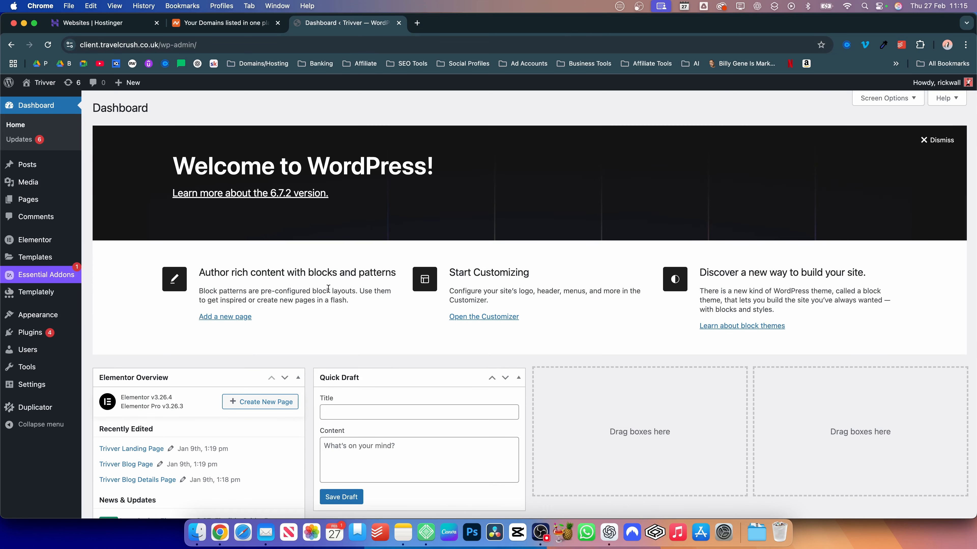
Search for "duplicator" among the plugins available to add to the WordPress site
{"action": "mouse_move", "coordinate": [44, 314]}
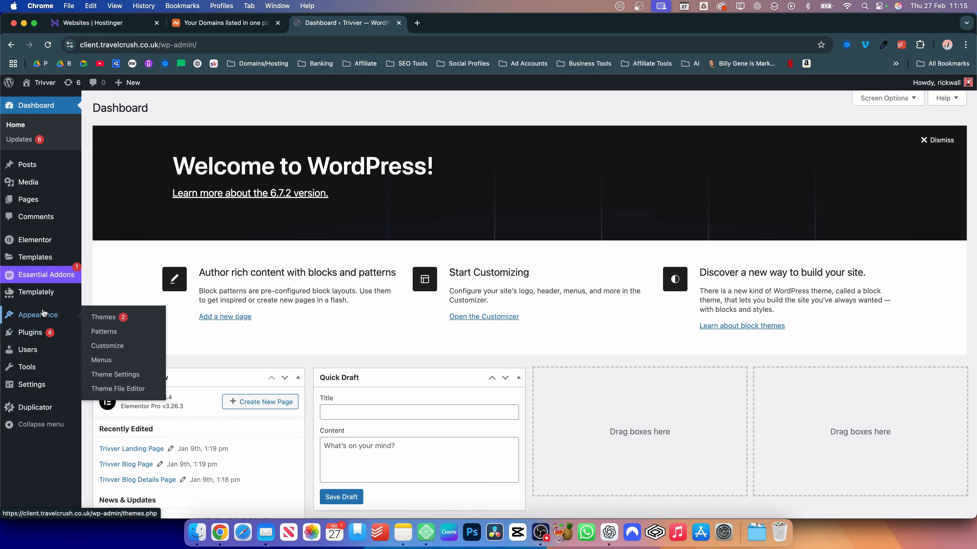
{"action": "mouse_move", "coordinate": [42, 404]}
{"action": "left_click", "coordinate": [107, 348]}
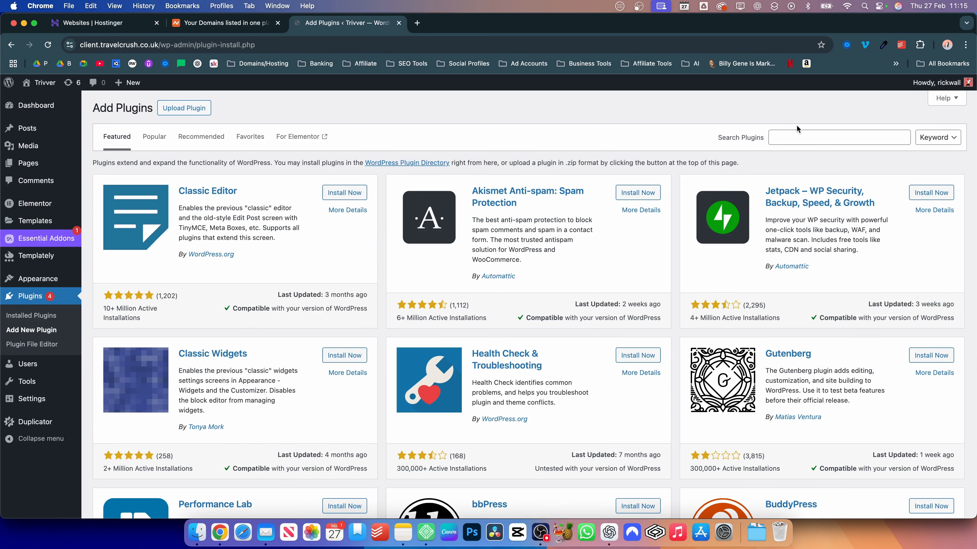
{"action": "left_click", "coordinate": [797, 132]}
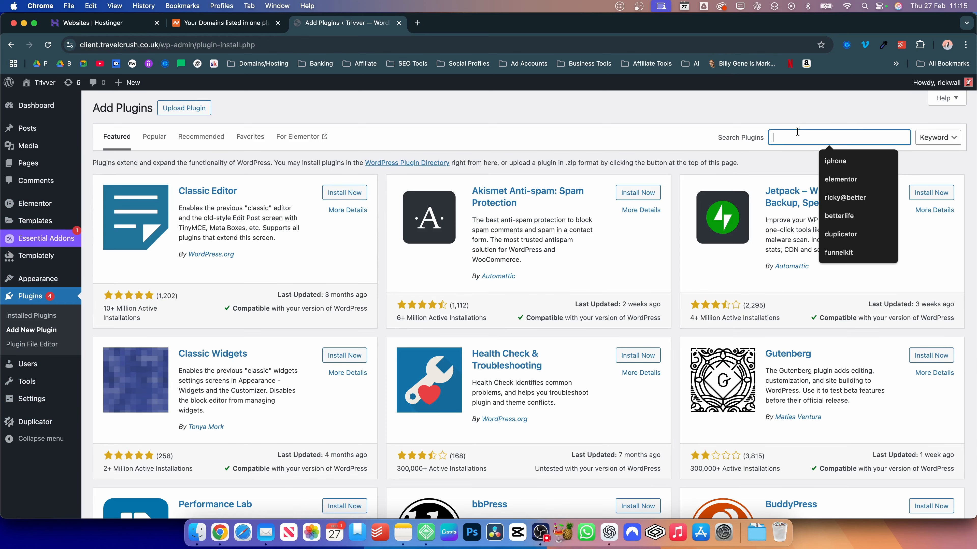
{"action": "type", "text": "duplicator"}
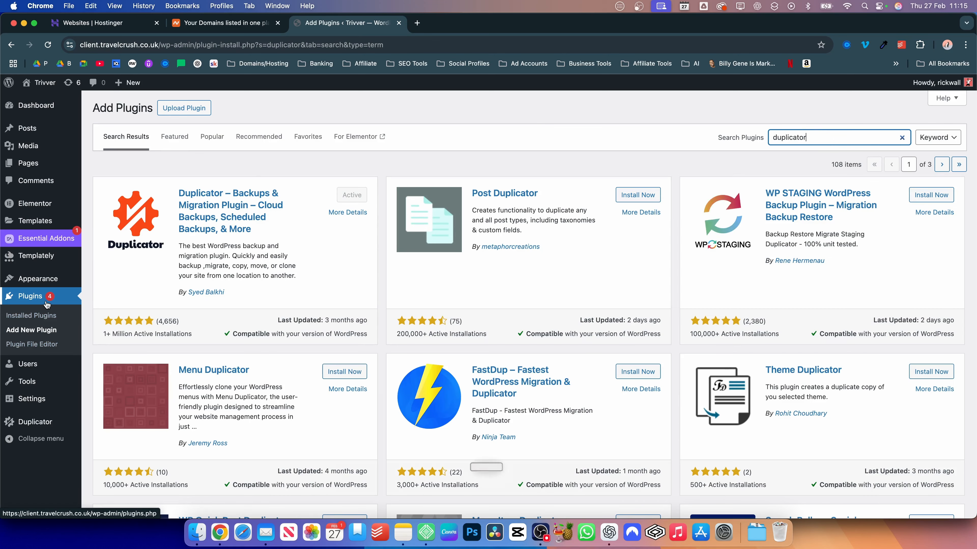
Create a new Duplicator backup named 20250226_trivver with the default storage and run the site scan
{"action": "mouse_move", "coordinate": [36, 380]}
{"action": "left_click", "coordinate": [35, 422]}
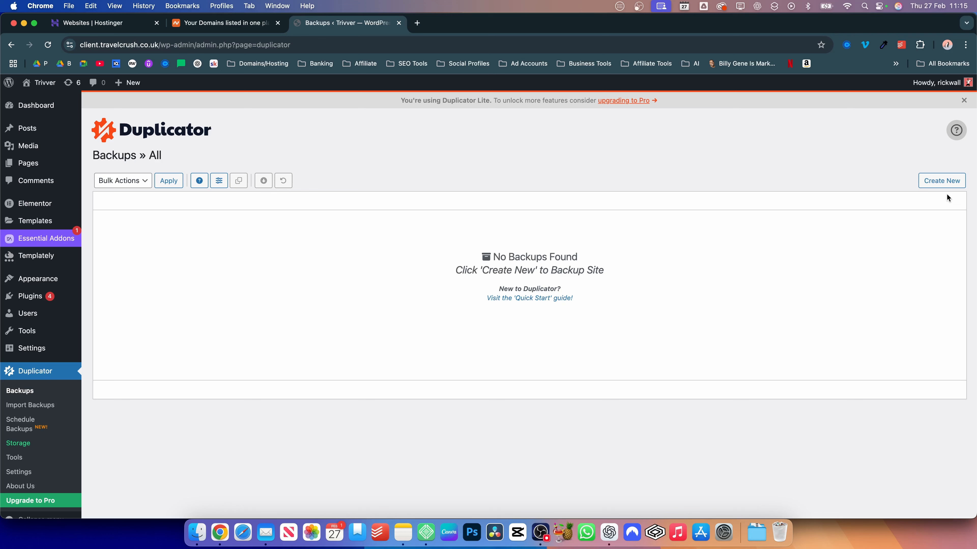
{"action": "left_click", "coordinate": [926, 186]}
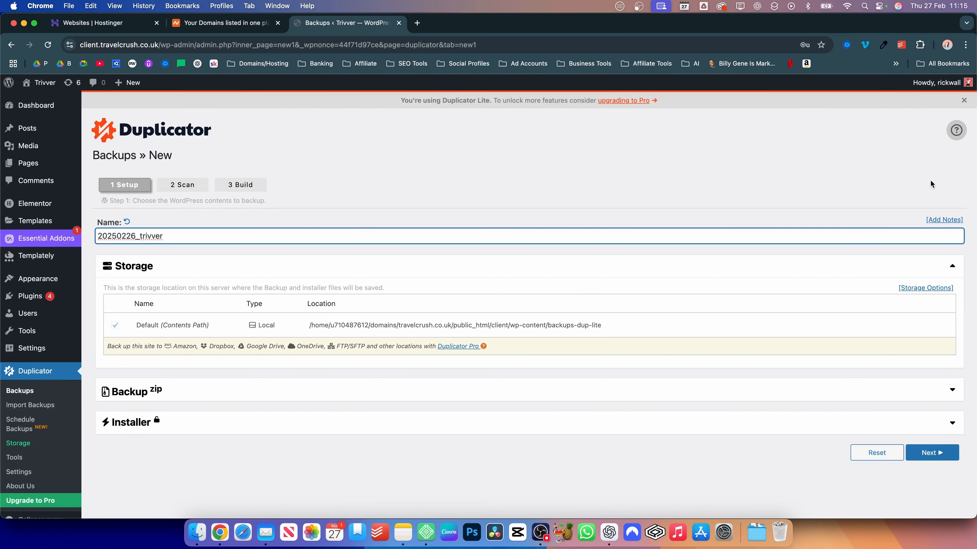
{"action": "scroll", "coordinate": [530, 316], "scroll_direction": "down", "scroll_amount": 1}
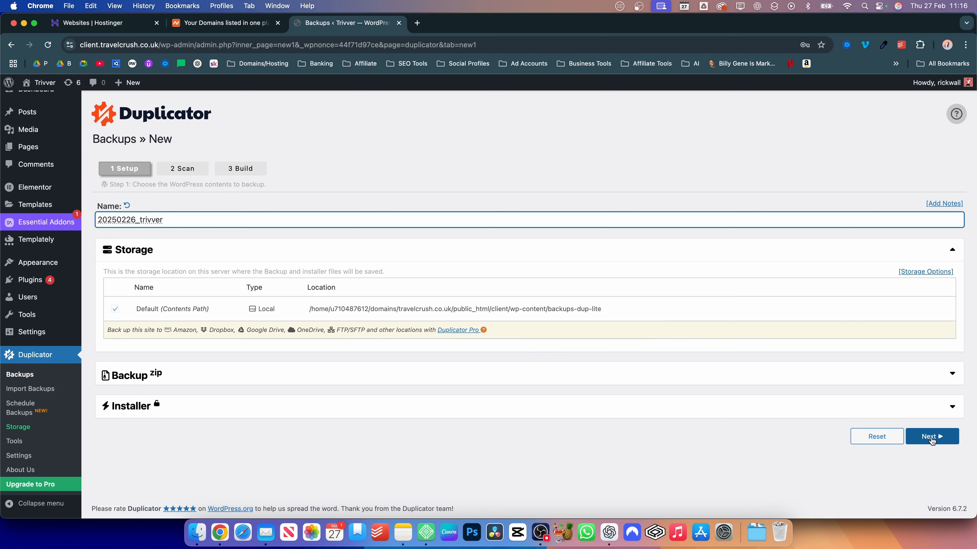
{"action": "left_click", "coordinate": [931, 438]}
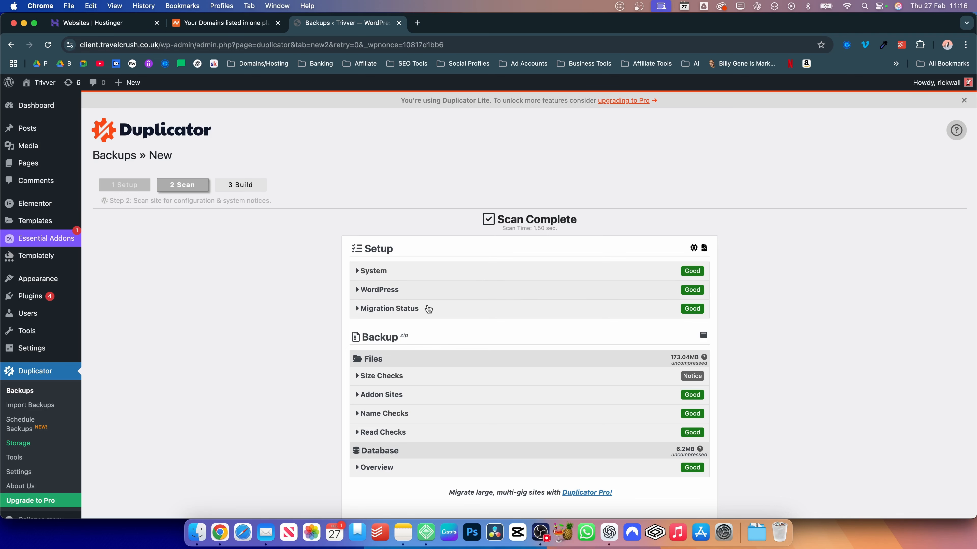
Review the scan results for the site's setup, files and database, and build the Duplicator backup
{"action": "scroll", "coordinate": [579, 269], "scroll_direction": "down", "scroll_amount": 1}
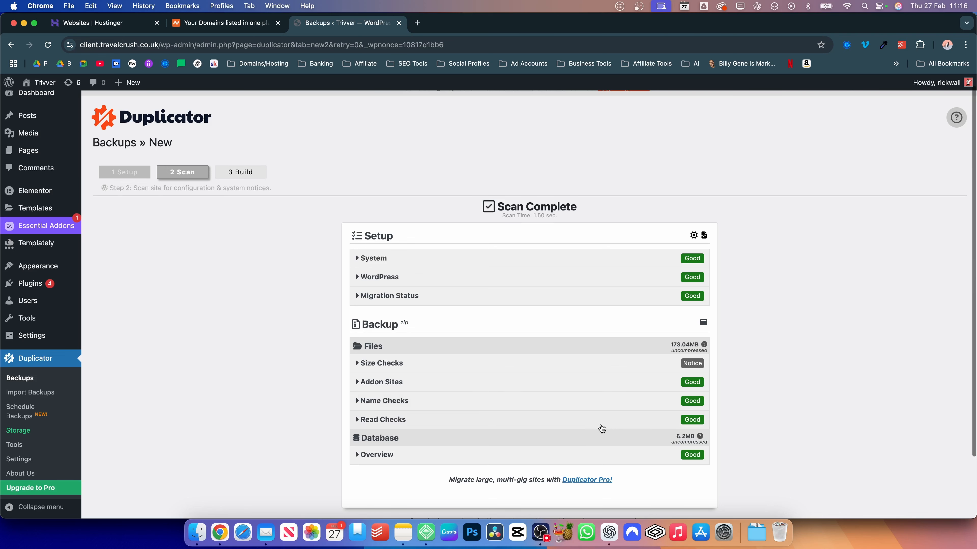
{"action": "scroll", "coordinate": [669, 402], "scroll_direction": "down", "scroll_amount": 2}
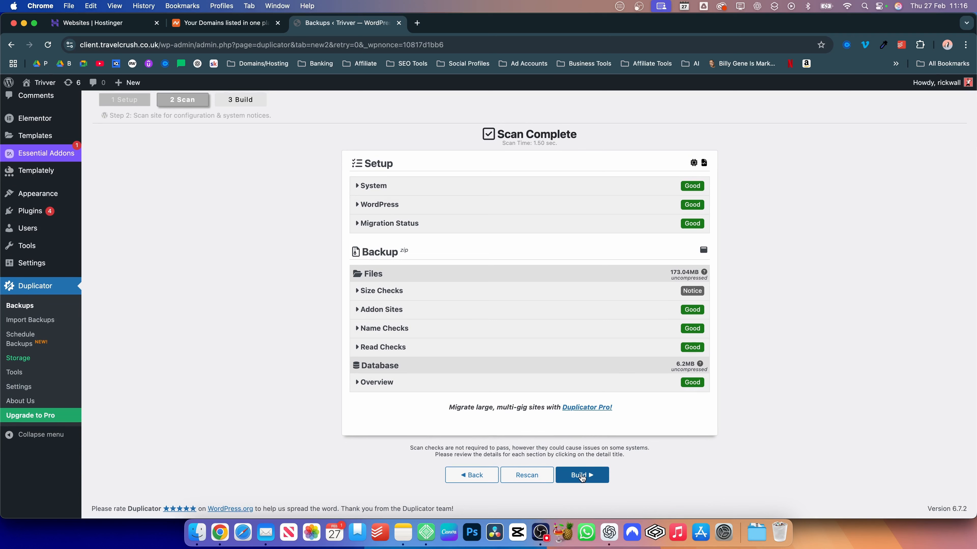
{"action": "left_click", "coordinate": [581, 475]}
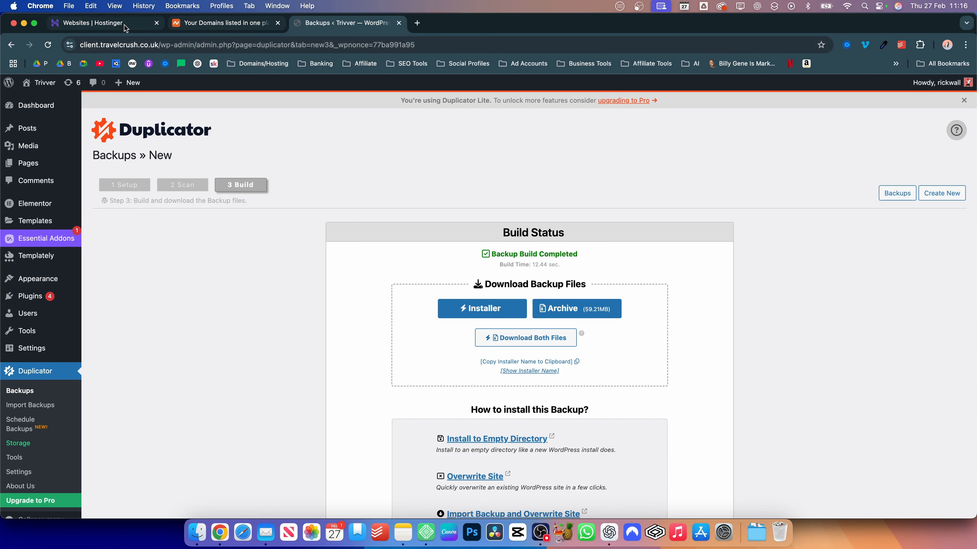
{"action": "left_click", "coordinate": [117, 25]}
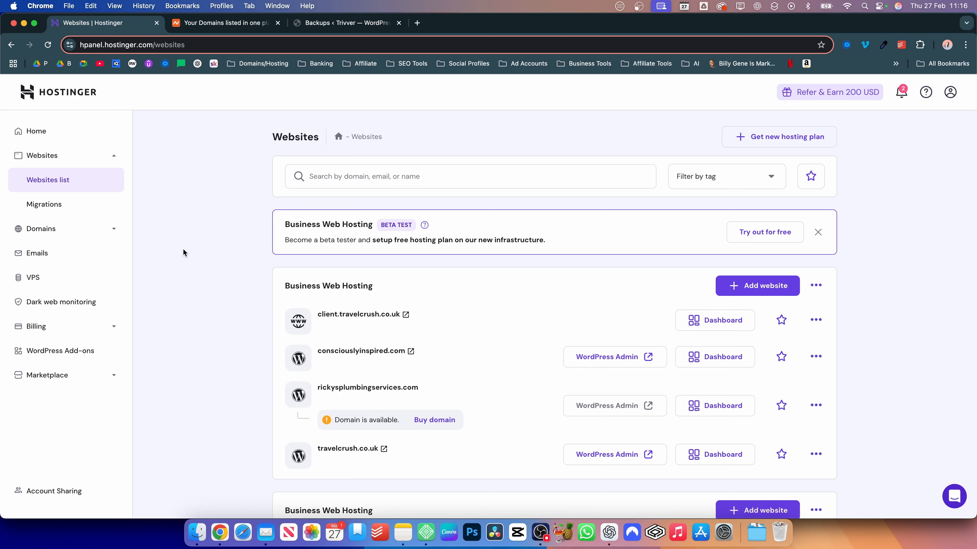
{"action": "scroll", "coordinate": [147, 293], "scroll_direction": "down", "scroll_amount": 3}
{"action": "scroll", "coordinate": [180, 273], "scroll_direction": "up", "scroll_amount": 3}
{"action": "left_click", "coordinate": [313, 24]}
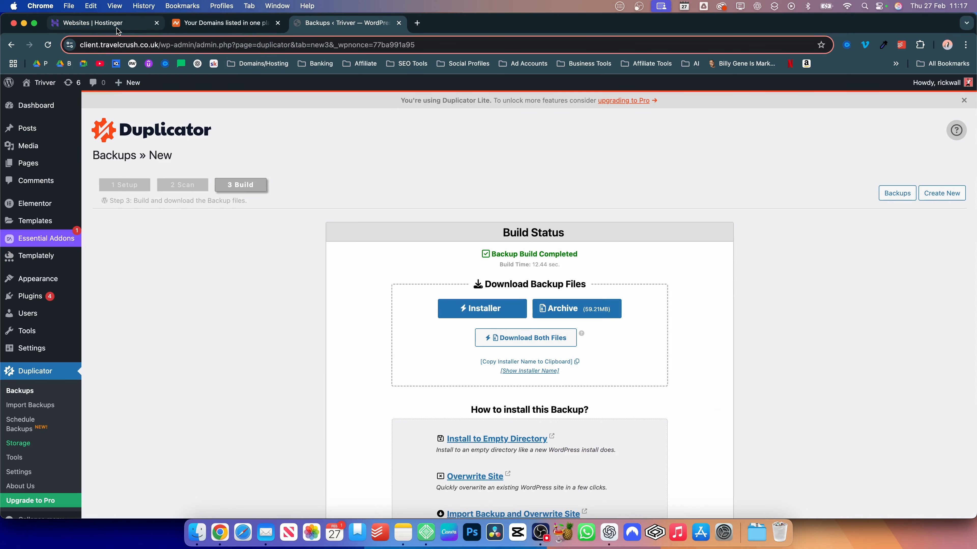
Switch to the Namecheap domain list and copy the domain name rwonline.co.uk
{"action": "left_click", "coordinate": [204, 23]}
{"action": "scroll", "coordinate": [574, 237], "scroll_direction": "down", "scroll_amount": 3}
{"action": "scroll", "coordinate": [576, 242], "scroll_direction": "up", "scroll_amount": 4}
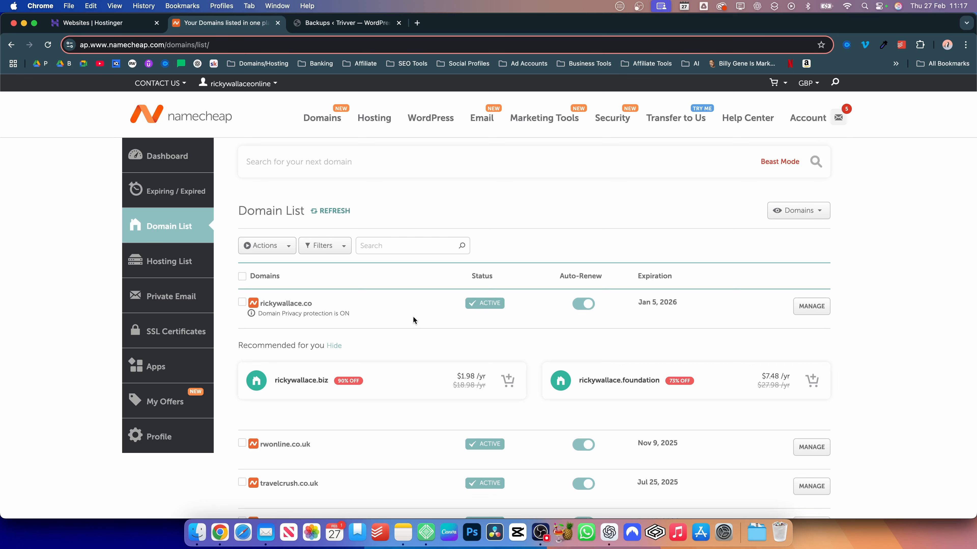
{"action": "scroll", "coordinate": [413, 317], "scroll_direction": "down", "scroll_amount": 3}
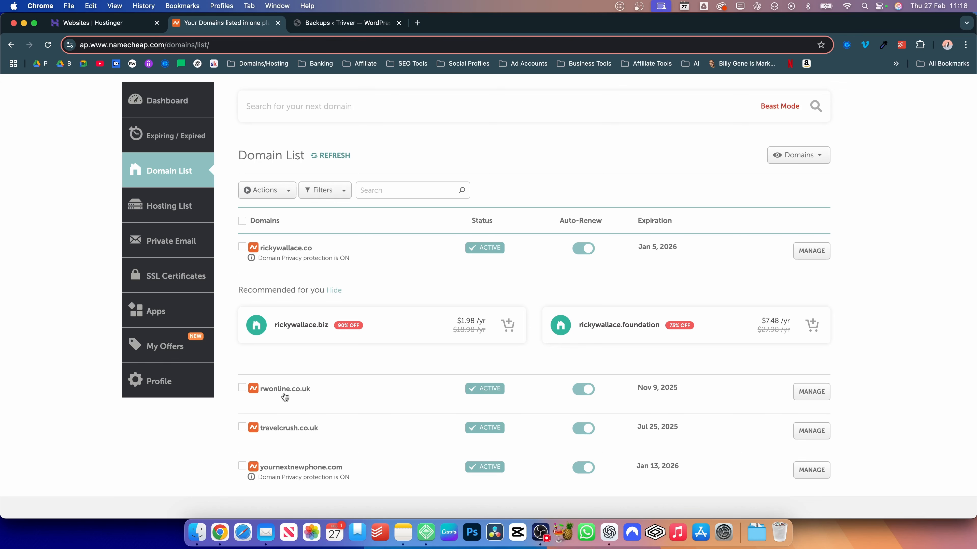
{"action": "scroll", "coordinate": [277, 399], "scroll_direction": "down", "scroll_amount": 1}
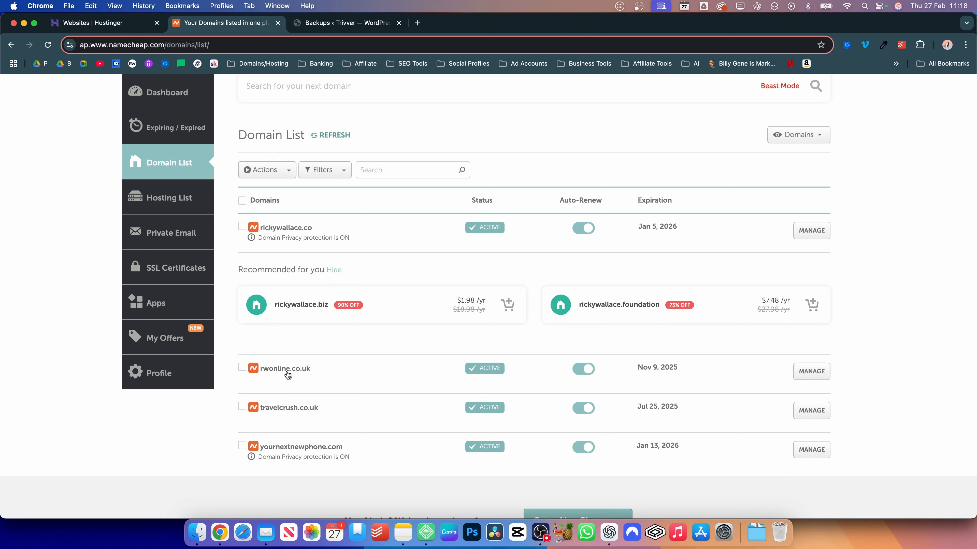
{"action": "left_click_drag", "start_coordinate": [331, 372], "coordinate": [260, 376]}
{"action": "key", "text": "super+c"}
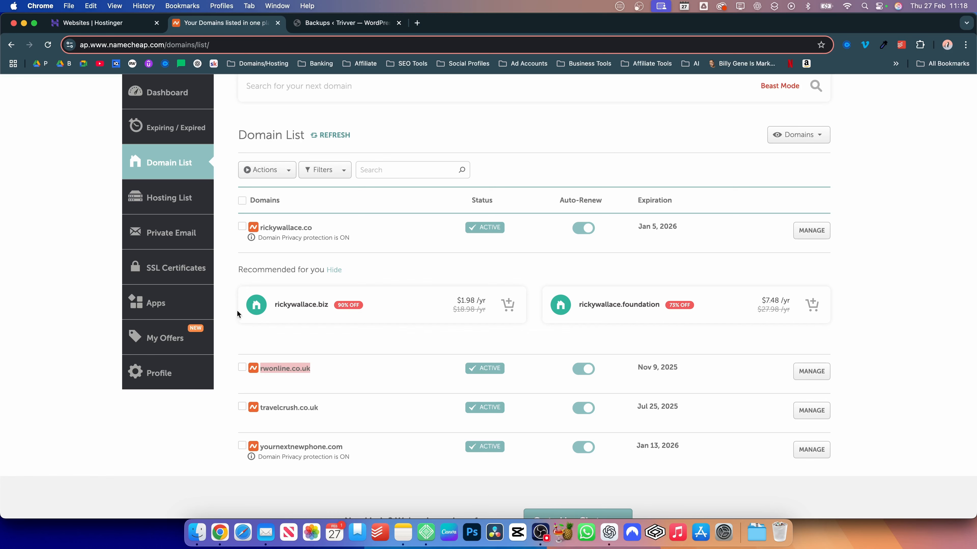
{"action": "left_click", "coordinate": [108, 23]}
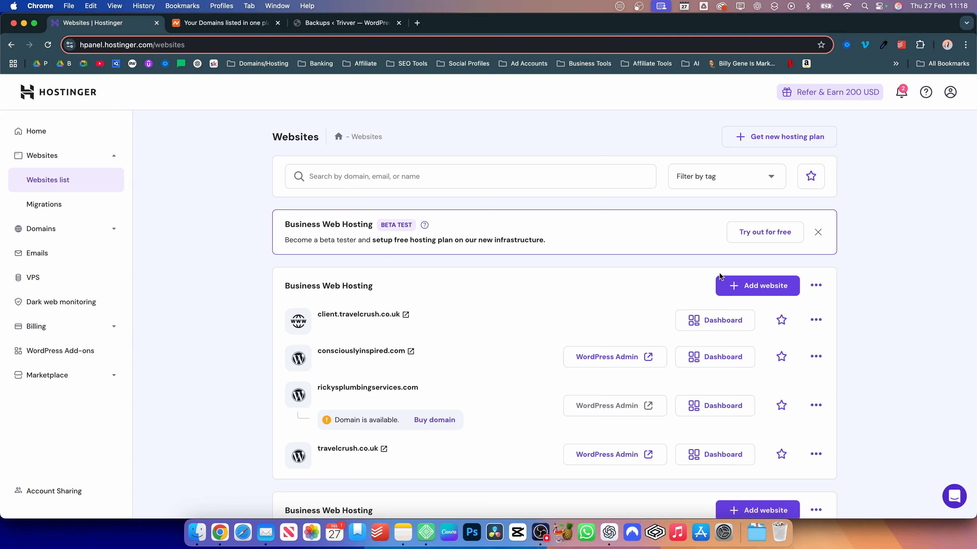
{"action": "left_click", "coordinate": [238, 24]}
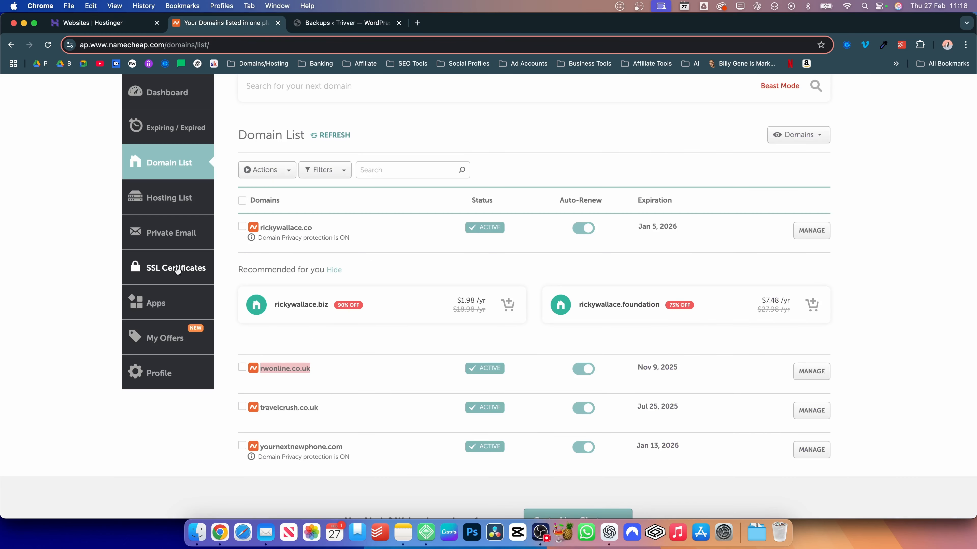
{"action": "scroll", "coordinate": [302, 220], "scroll_direction": "up", "scroll_amount": 3}
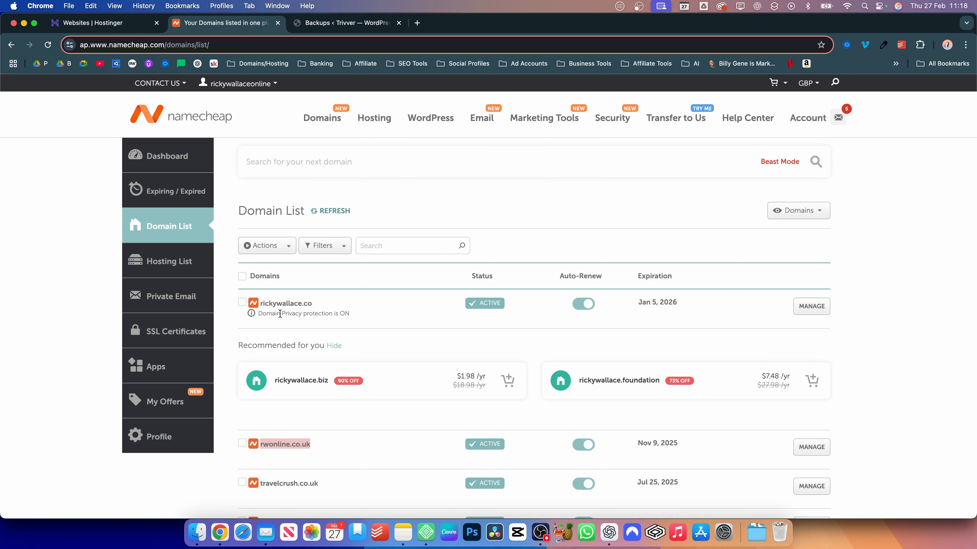
Add an empty PHP/HTML website to the first Business Web Hosting plan in Hostinger, using the already owned domain rwonline.co.uk
{"action": "left_click", "coordinate": [132, 31]}
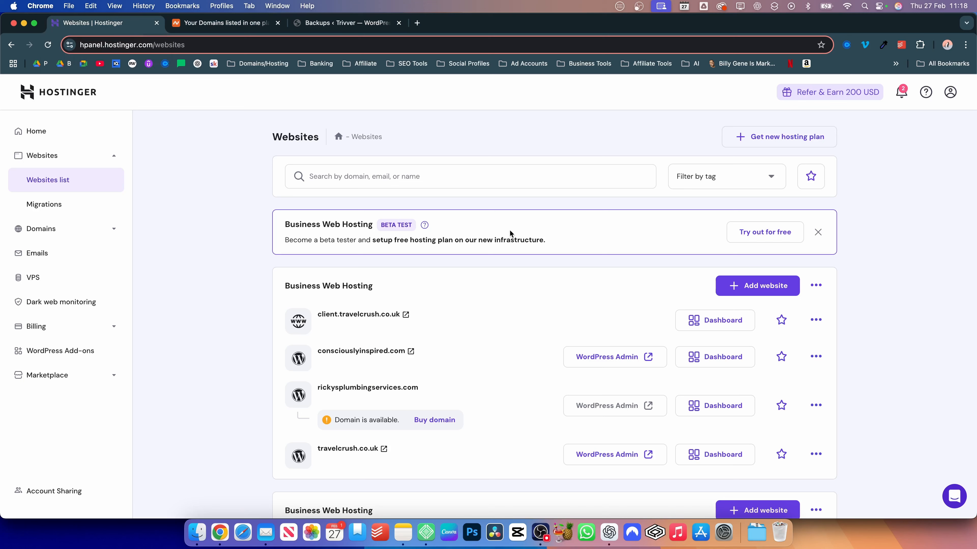
{"action": "left_click", "coordinate": [746, 286]}
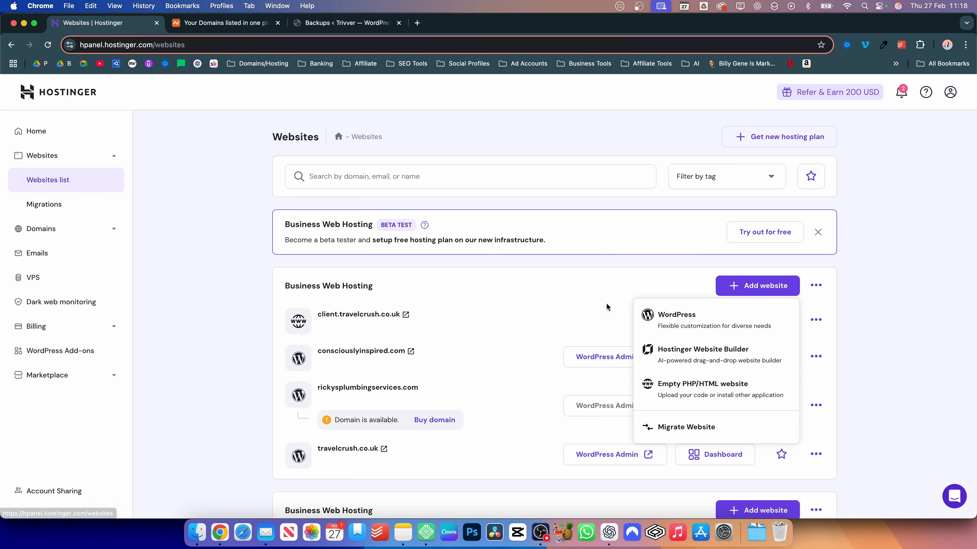
{"action": "left_click", "coordinate": [703, 388]}
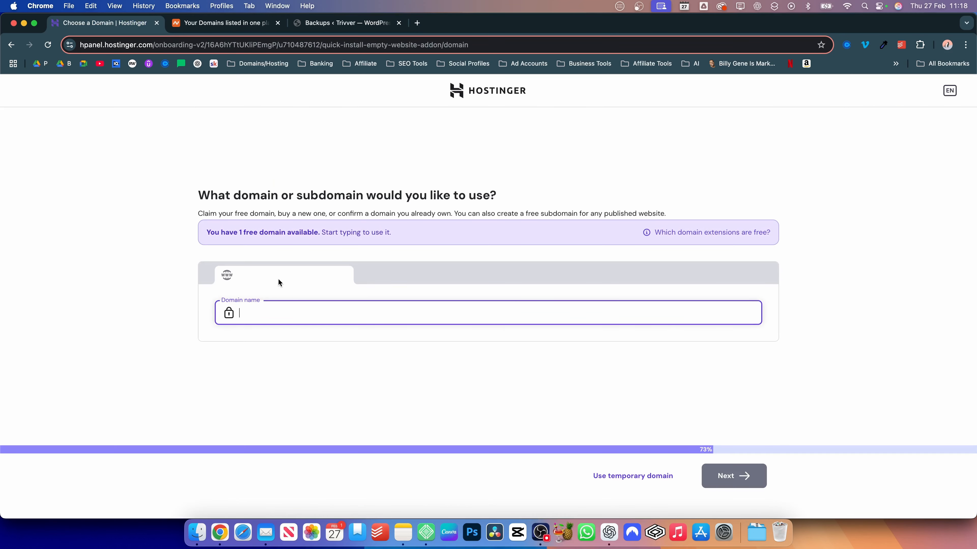
{"action": "key", "text": "super+v"}
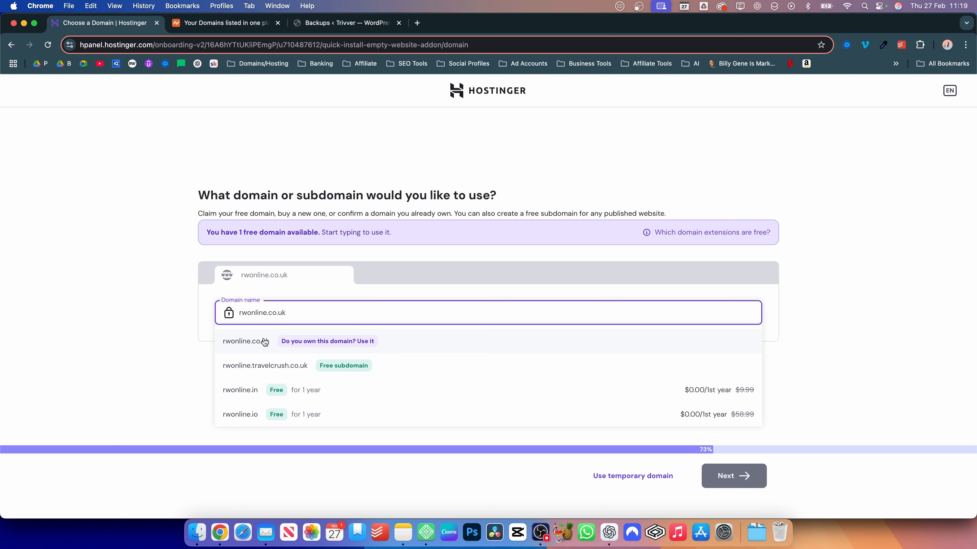
{"action": "left_click", "coordinate": [265, 342]}
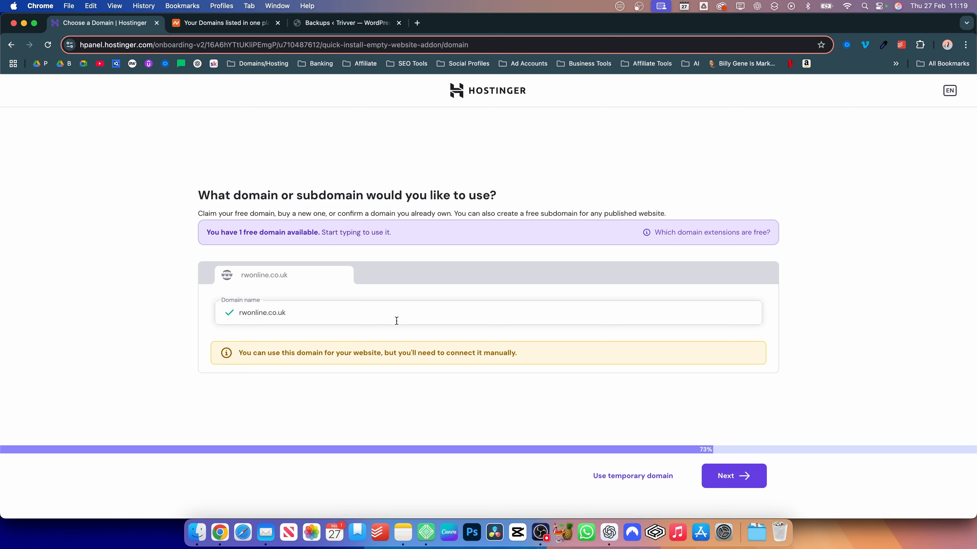
{"action": "left_click", "coordinate": [185, 19]}
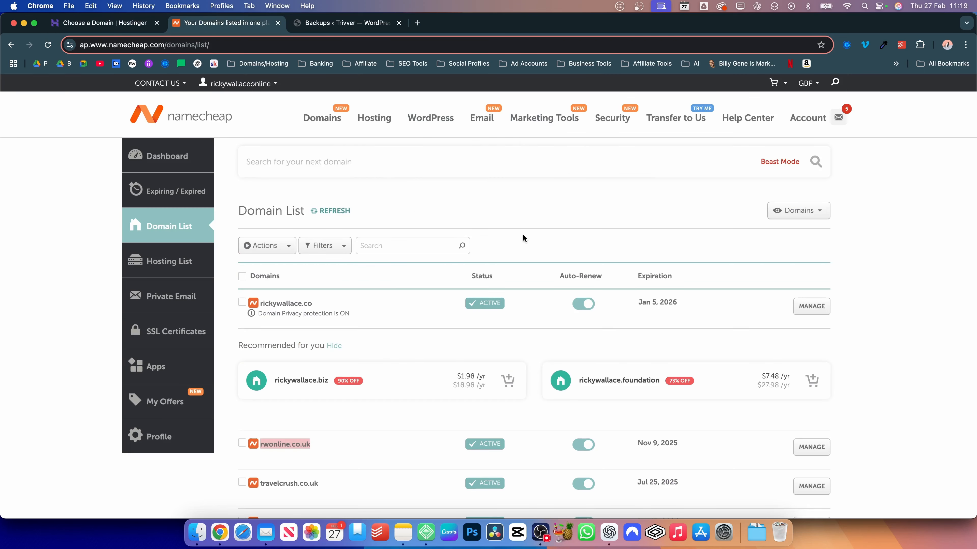
{"action": "scroll", "coordinate": [523, 234], "scroll_direction": "down", "scroll_amount": 3}
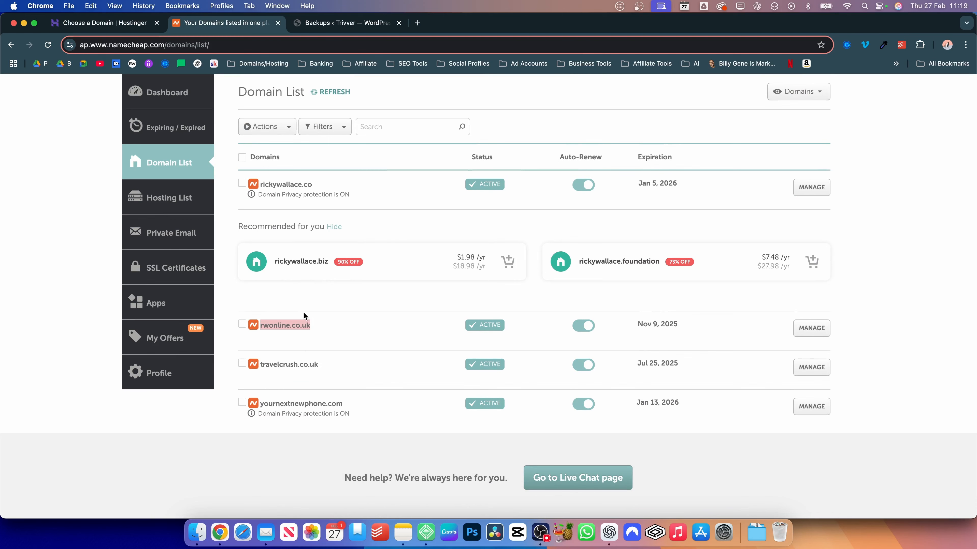
{"action": "scroll", "coordinate": [283, 328], "scroll_direction": "up", "scroll_amount": 3}
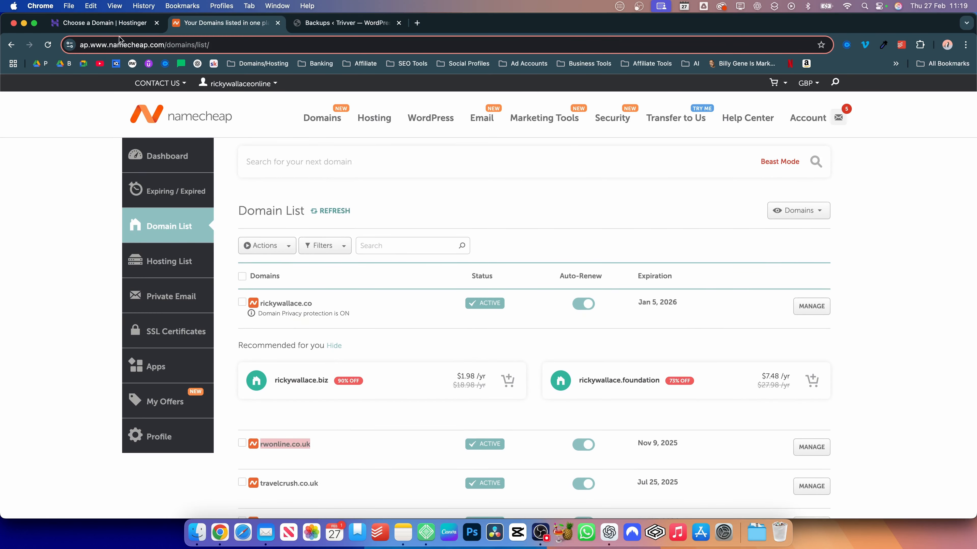
{"action": "key", "text": "ctrl+shift+Tab"}
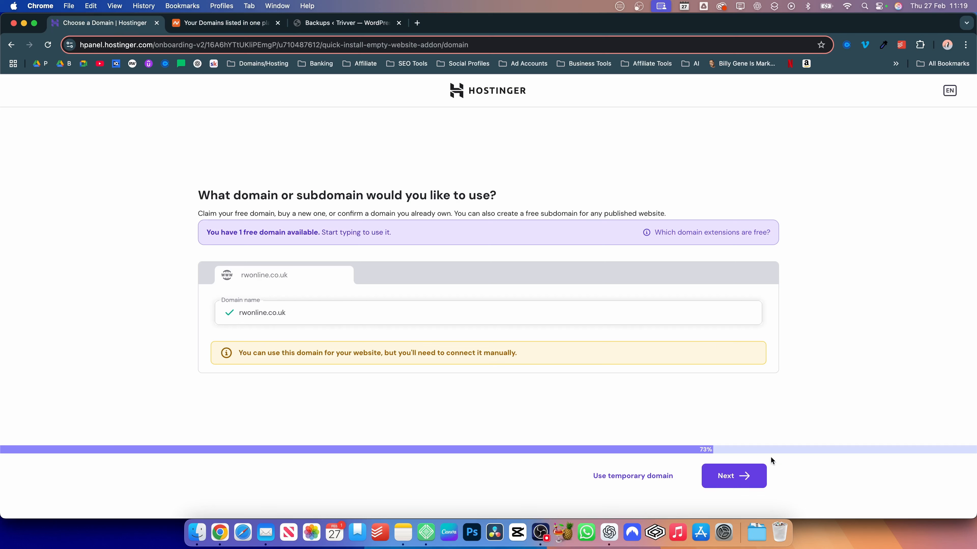
Confirm rwonline.co.uk as the new website's domain, and download both Duplicator backup files from the WordPress site, allowing multiple downloads
{"action": "left_click", "coordinate": [734, 475]}
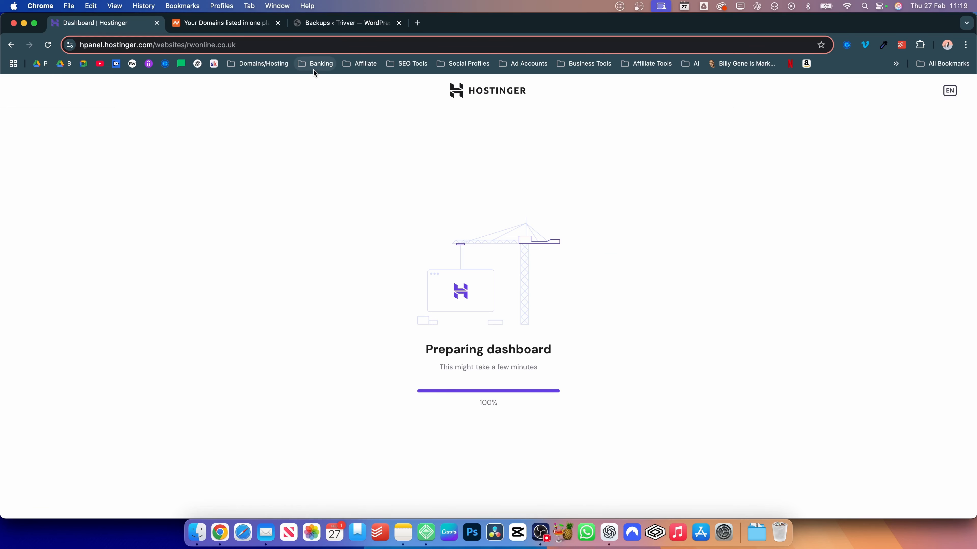
{"action": "left_click", "coordinate": [340, 24]}
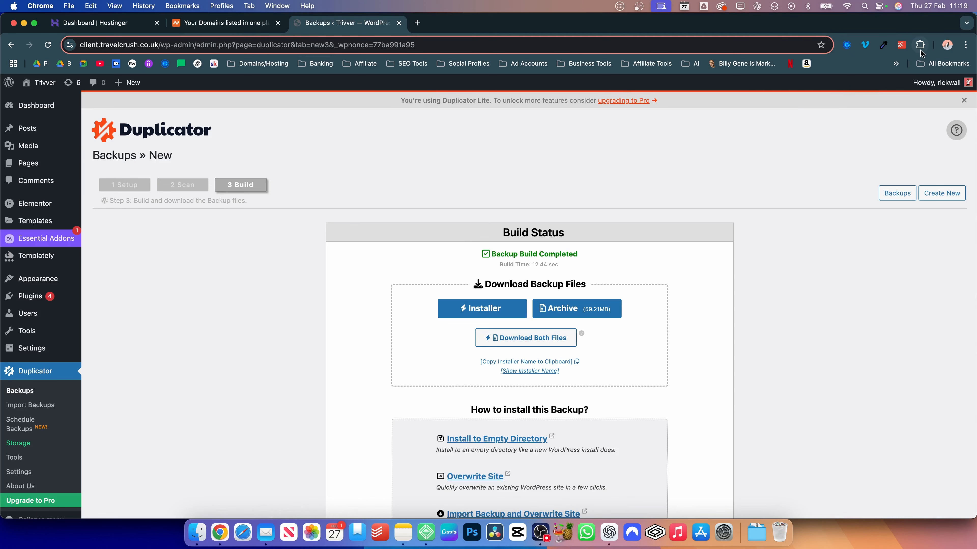
{"action": "scroll", "coordinate": [577, 326], "scroll_direction": "down", "scroll_amount": 3}
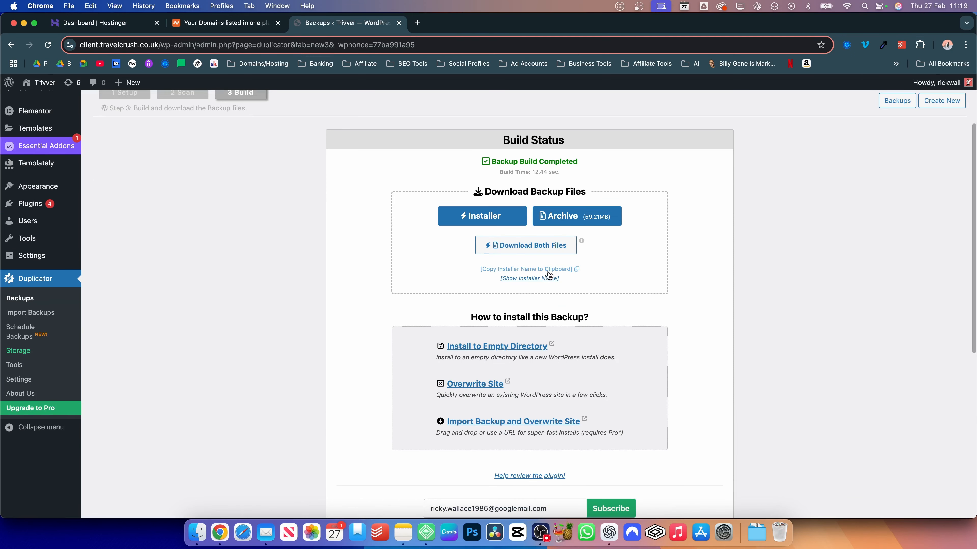
{"action": "left_click", "coordinate": [528, 248]}
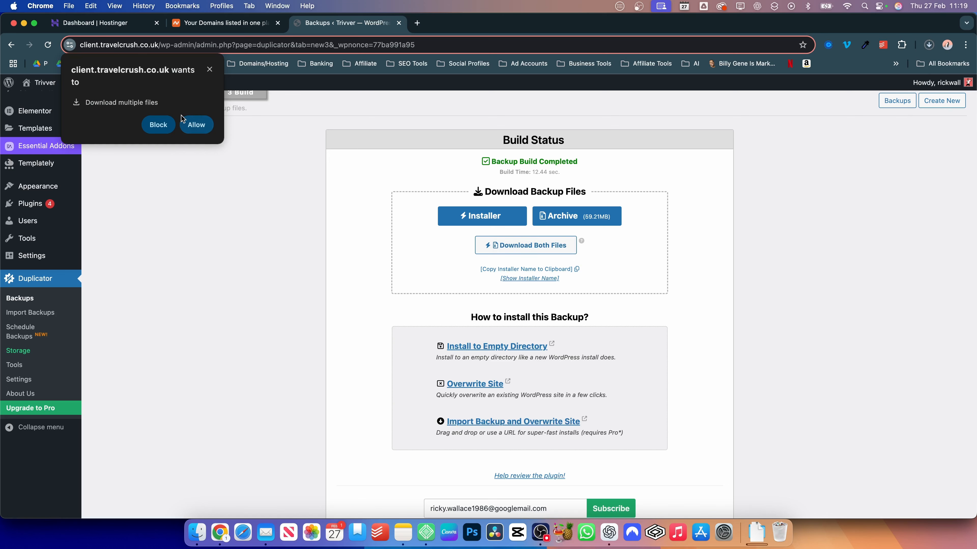
{"action": "left_click", "coordinate": [194, 124]}
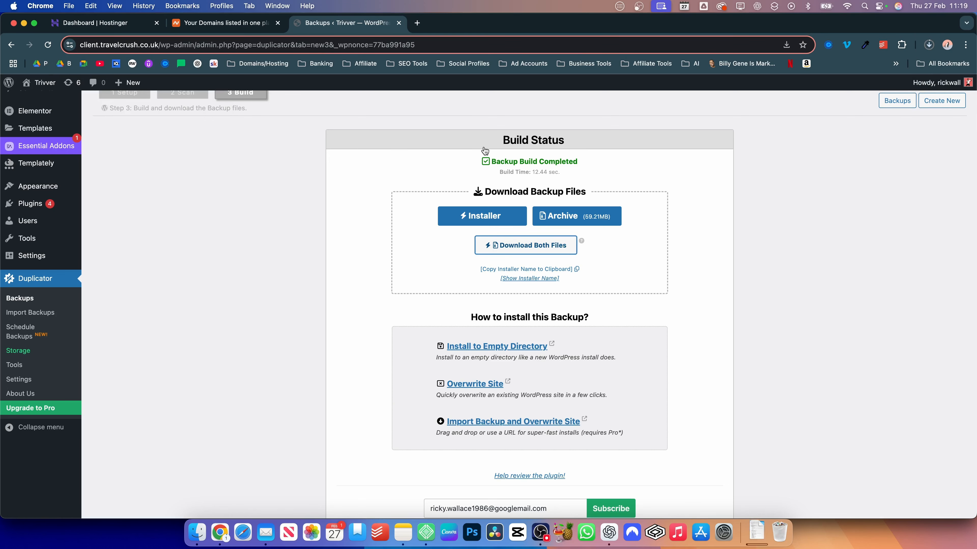
Open the Downloads folder in Finder and delete the older installer.php file
{"action": "left_click", "coordinate": [197, 532]}
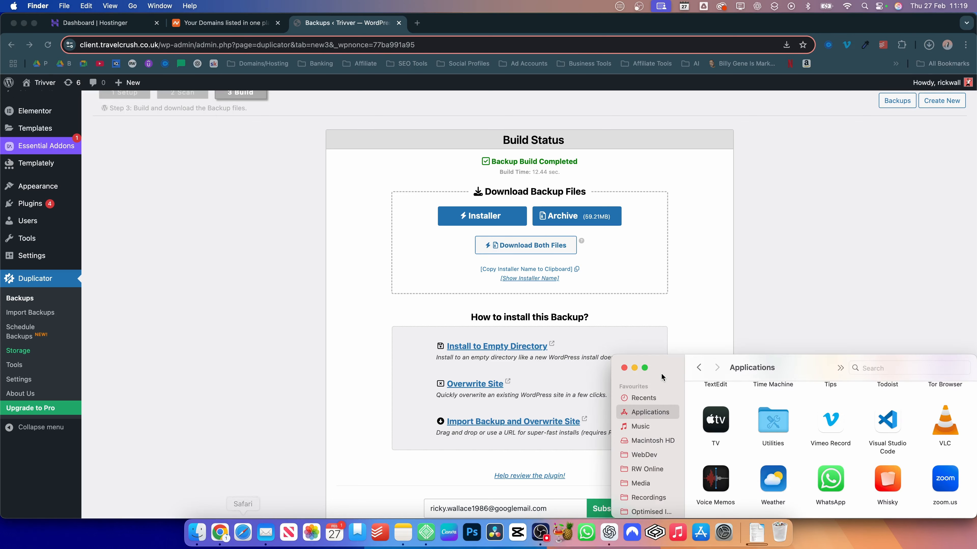
{"action": "scroll", "coordinate": [653, 460], "scroll_direction": "down", "scroll_amount": 2}
{"action": "left_click", "coordinate": [648, 506]}
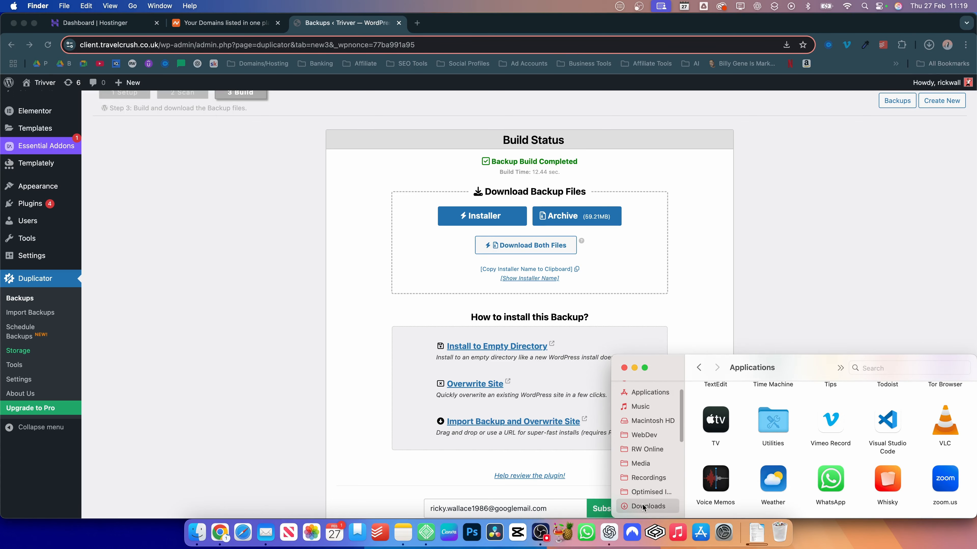
{"action": "left_click_drag", "start_coordinate": [696, 391], "coordinate": [810, 416]}
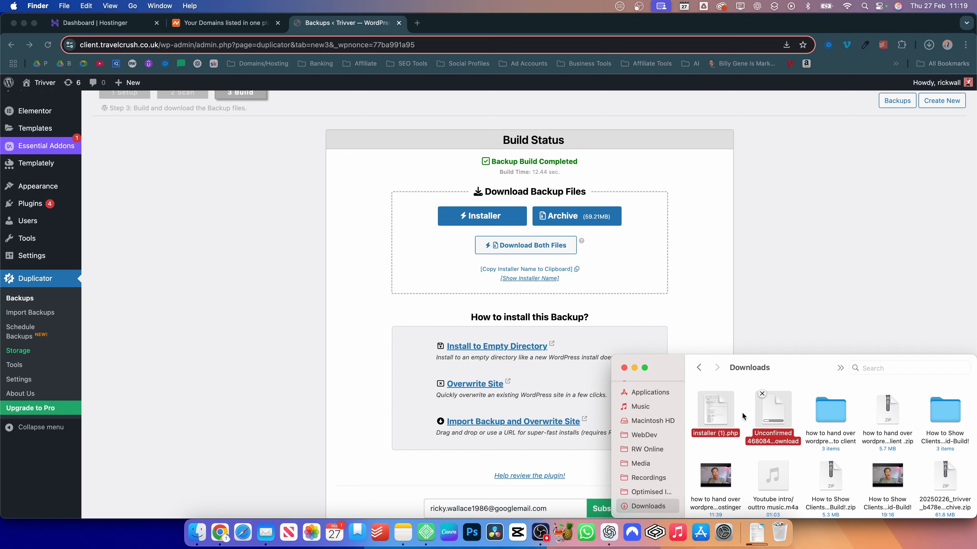
{"action": "scroll", "coordinate": [743, 413], "scroll_direction": "down", "scroll_amount": 3}
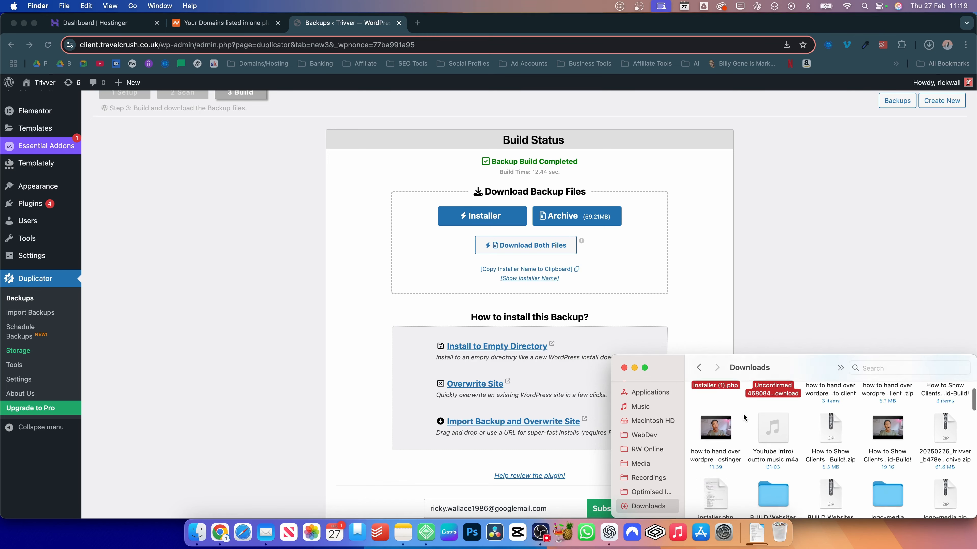
{"action": "scroll", "coordinate": [708, 448], "scroll_direction": "up", "scroll_amount": 3}
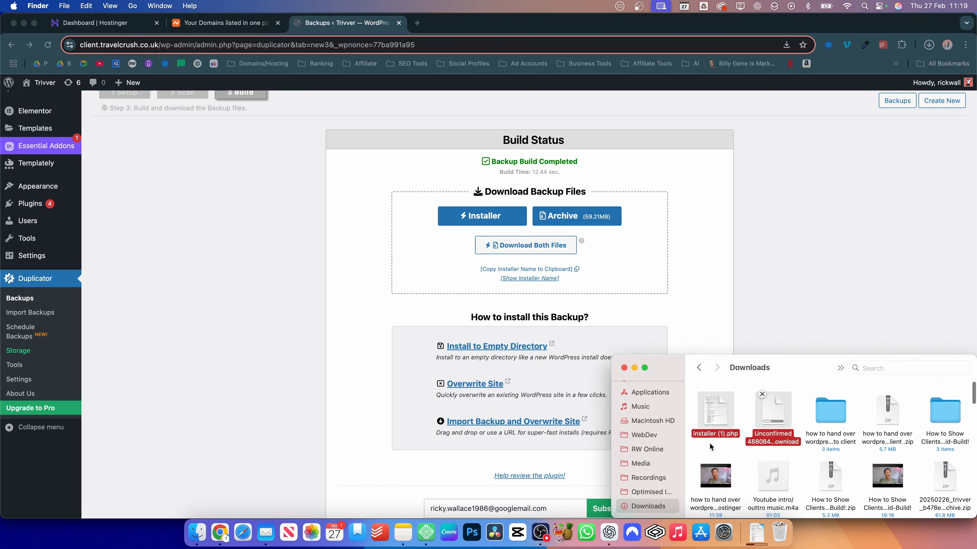
{"action": "left_click", "coordinate": [722, 440]}
{"action": "scroll", "coordinate": [723, 440], "scroll_direction": "down", "scroll_amount": 3}
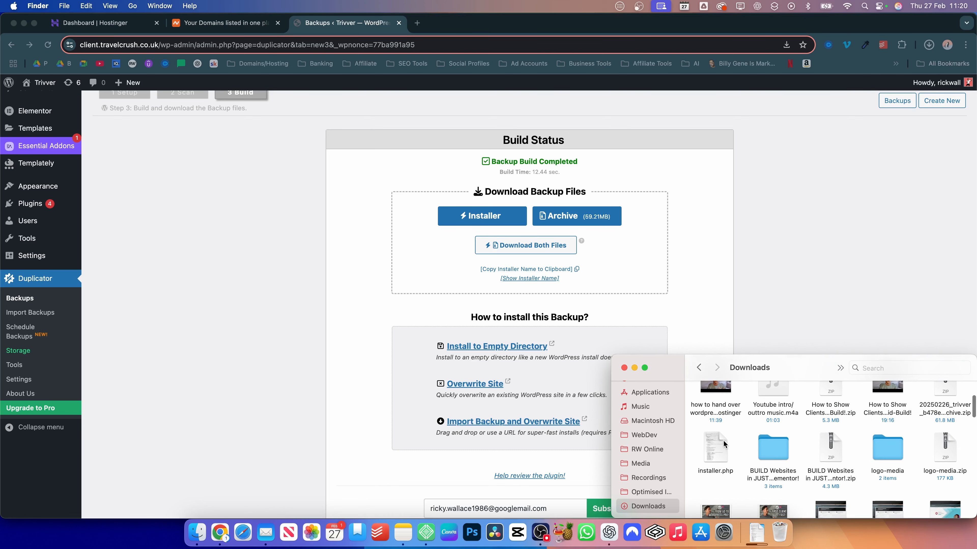
{"action": "left_click_drag", "start_coordinate": [695, 429], "coordinate": [716, 444]}
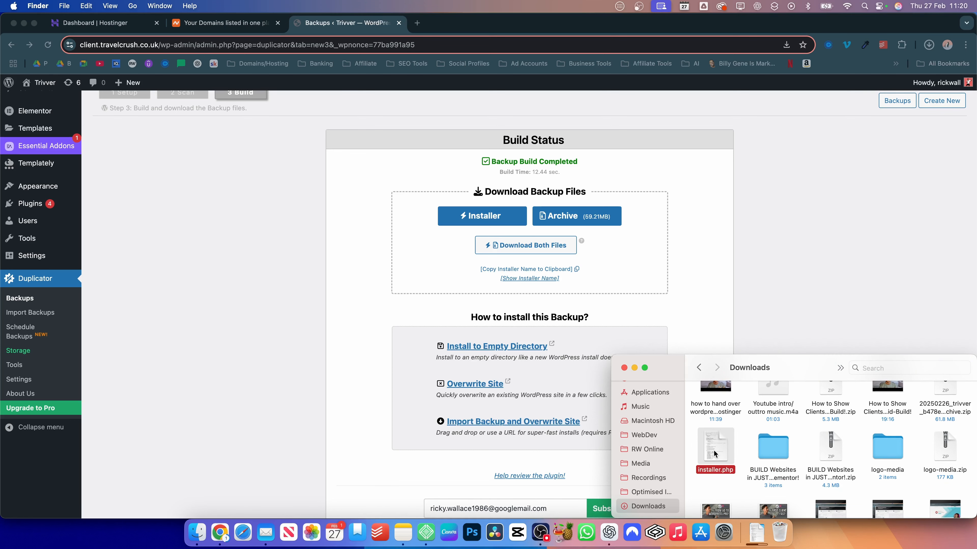
{"action": "right_click", "coordinate": [713, 450]}
{"action": "left_click", "coordinate": [734, 361]}
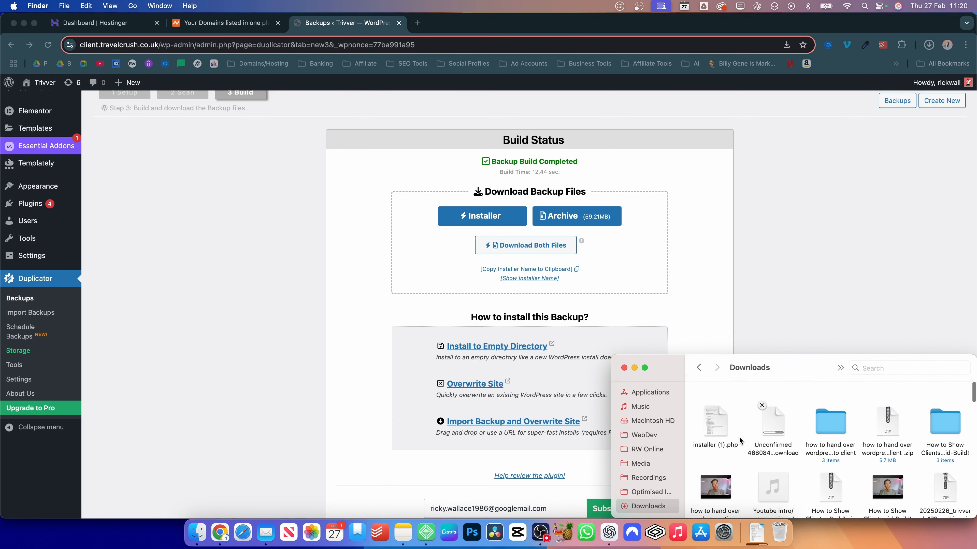
Rename the newly downloaded installer (1).php to installer.php
{"action": "left_click", "coordinate": [723, 430]}
{"action": "left_click", "coordinate": [723, 430]}
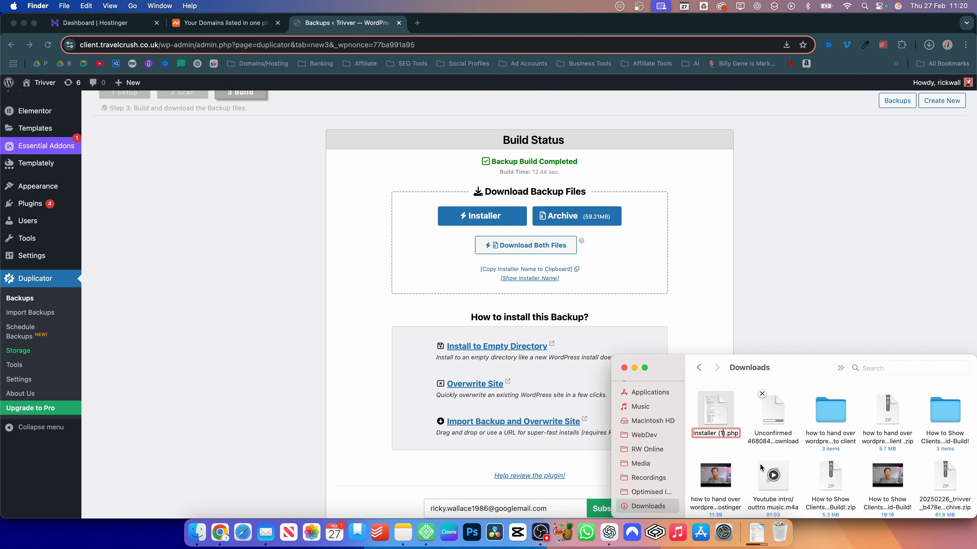
{"action": "key", "text": "BackSpace"}
{"action": "key", "text": "BackSpace"}
{"action": "key", "text": "BackSpace"}
{"action": "key", "text": "Delete"}
{"action": "left_click", "coordinate": [749, 417]}
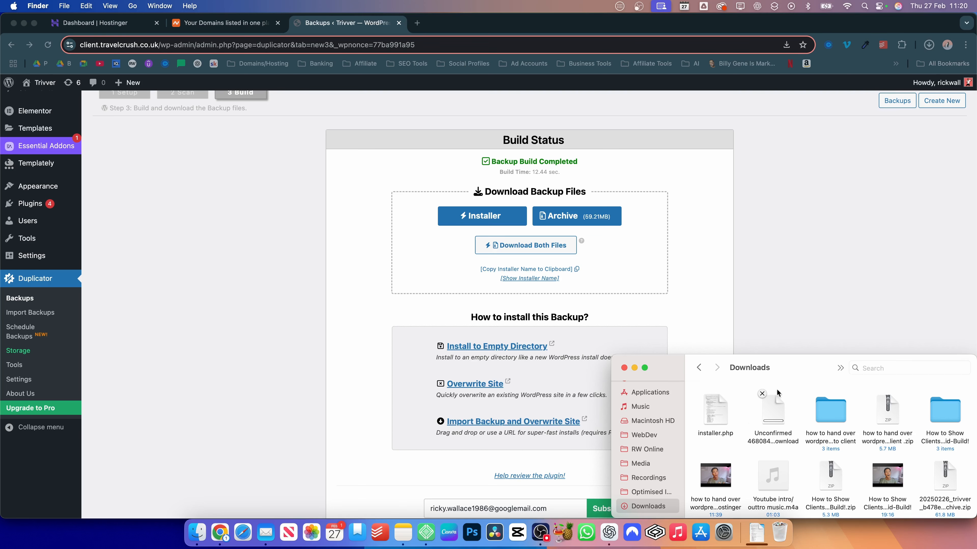
Switch to Hostinger in Chrome and look over the rwonline.co.uk website dashboard
{"action": "left_click", "coordinate": [427, 314]}
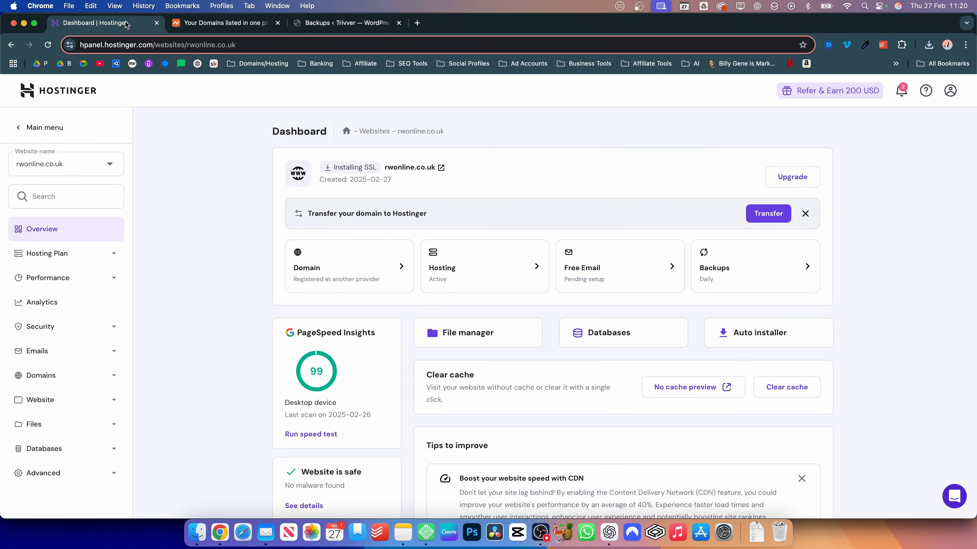
{"action": "left_click", "coordinate": [127, 23]}
{"action": "scroll", "coordinate": [269, 263], "scroll_direction": "down", "scroll_amount": 3}
{"action": "scroll", "coordinate": [269, 263], "scroll_direction": "up", "scroll_amount": 3}
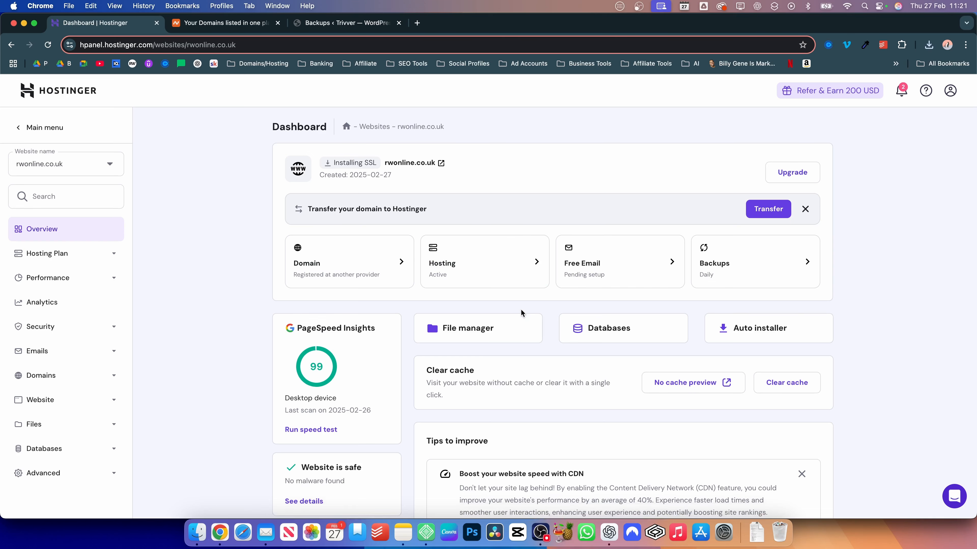
{"action": "scroll", "coordinate": [521, 309], "scroll_direction": "down", "scroll_amount": 3}
{"action": "scroll", "coordinate": [520, 309], "scroll_direction": "up", "scroll_amount": 3}
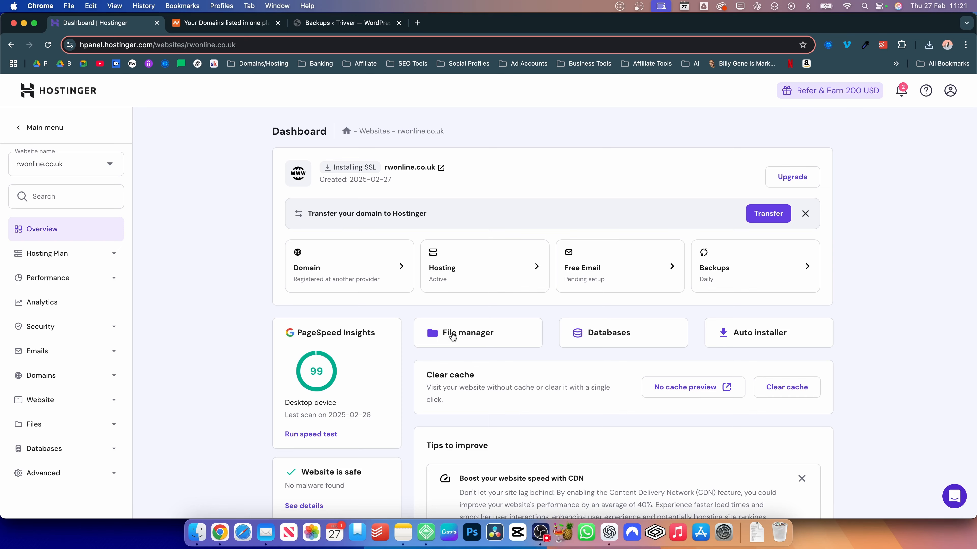
Launch the FileZilla application
{"action": "key", "text": "F4"}
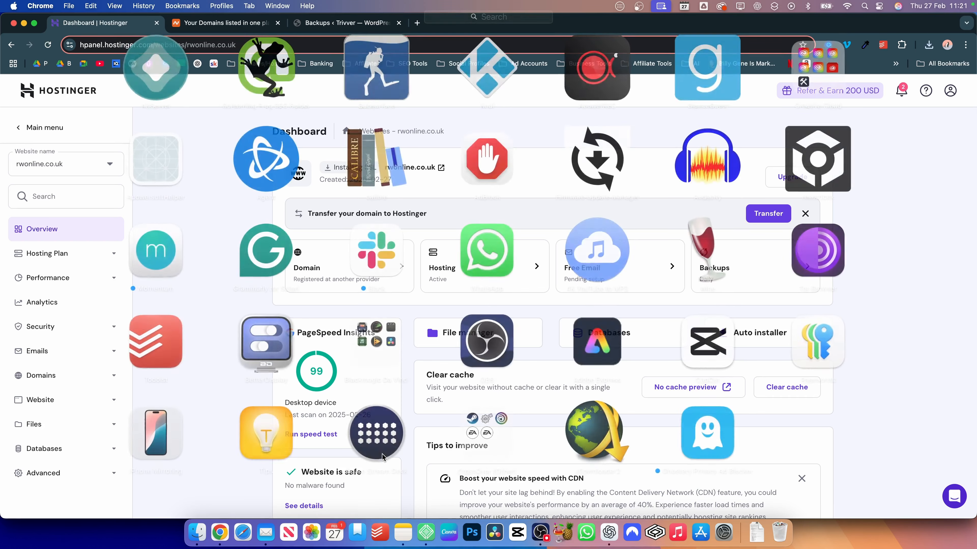
{"action": "scroll", "coordinate": [383, 458], "scroll_direction": "left", "scroll_amount": 5}
{"action": "left_click", "coordinate": [730, 358]}
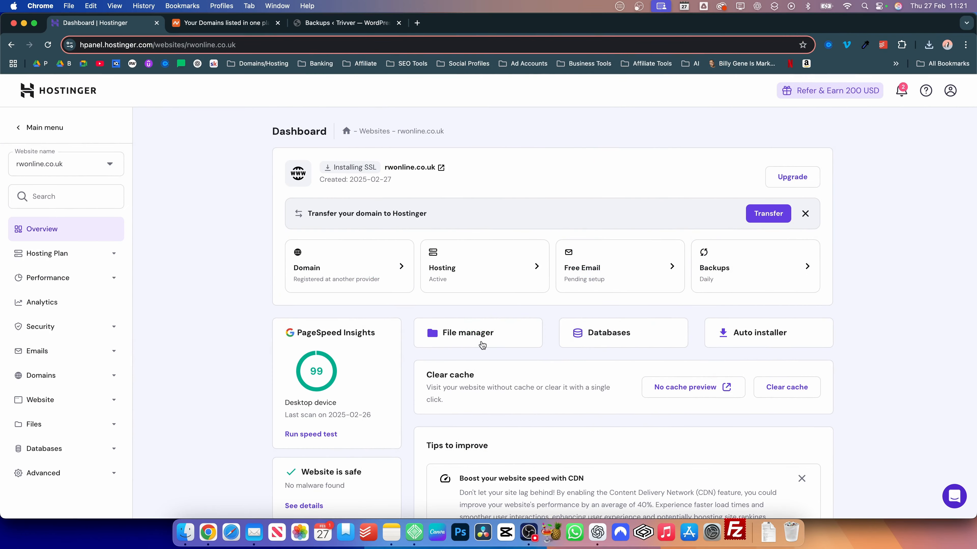
Open the public_html folder in Hostinger's file manager for rwonline.co.uk, dismissing FileZilla's queue loading error
{"action": "left_click", "coordinate": [459, 337]}
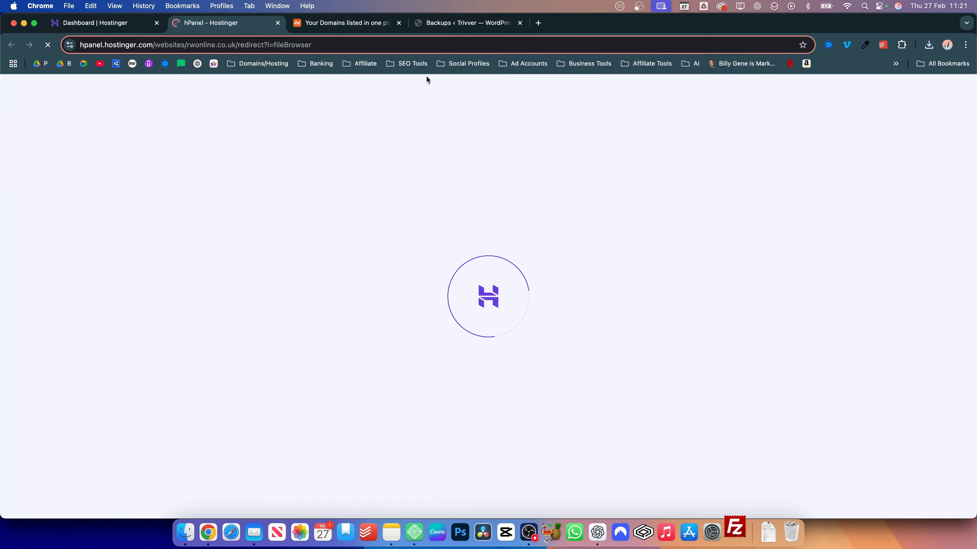
{"action": "left_click", "coordinate": [100, 22]}
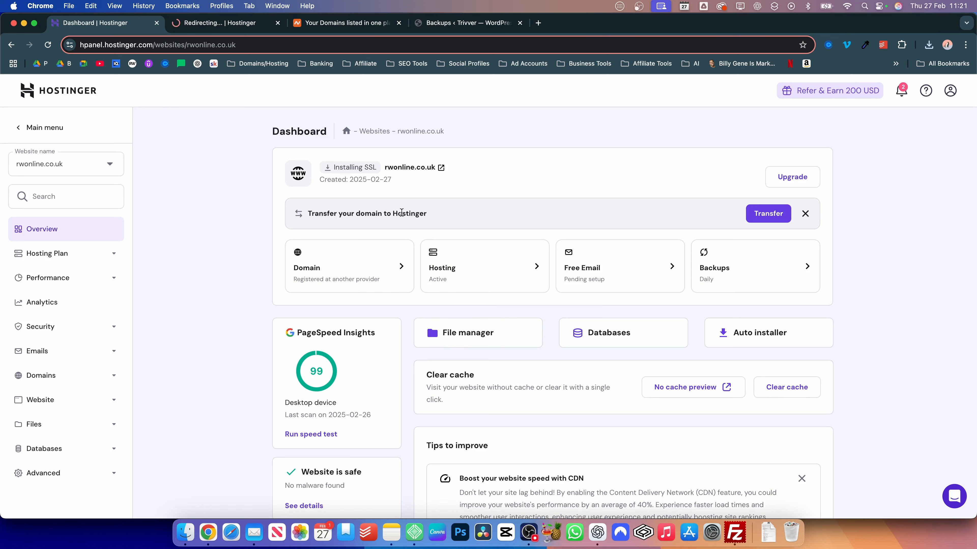
{"action": "left_click", "coordinate": [229, 24]}
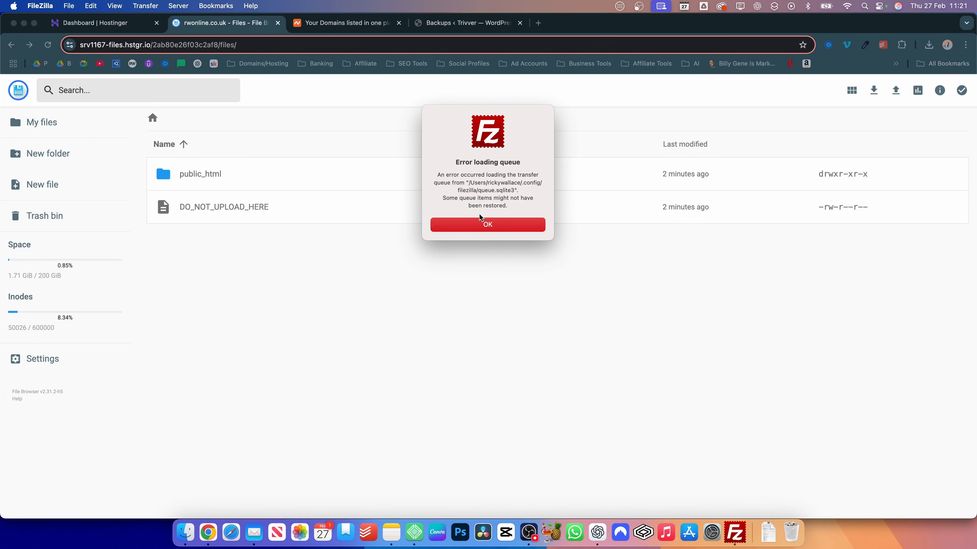
{"action": "left_click", "coordinate": [493, 234]}
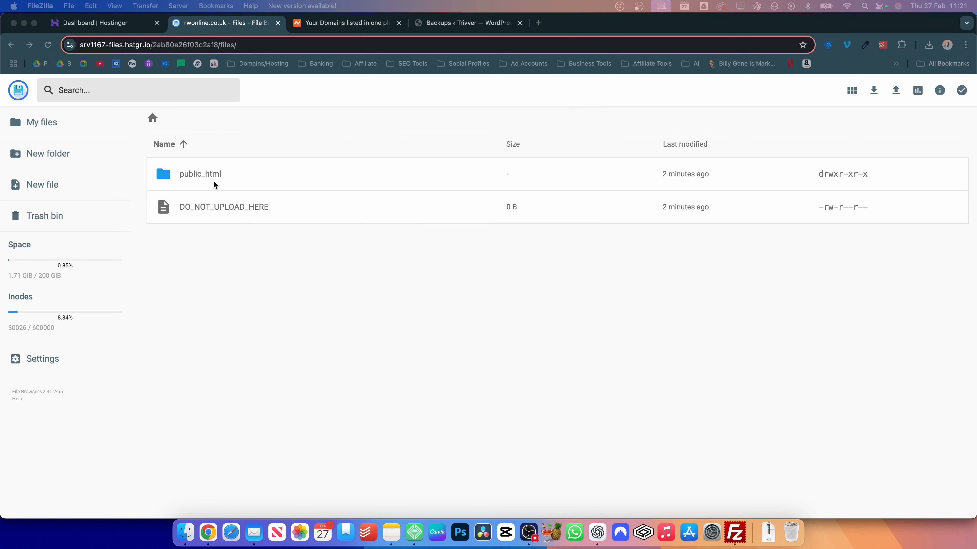
{"action": "double_click", "coordinate": [184, 180]}
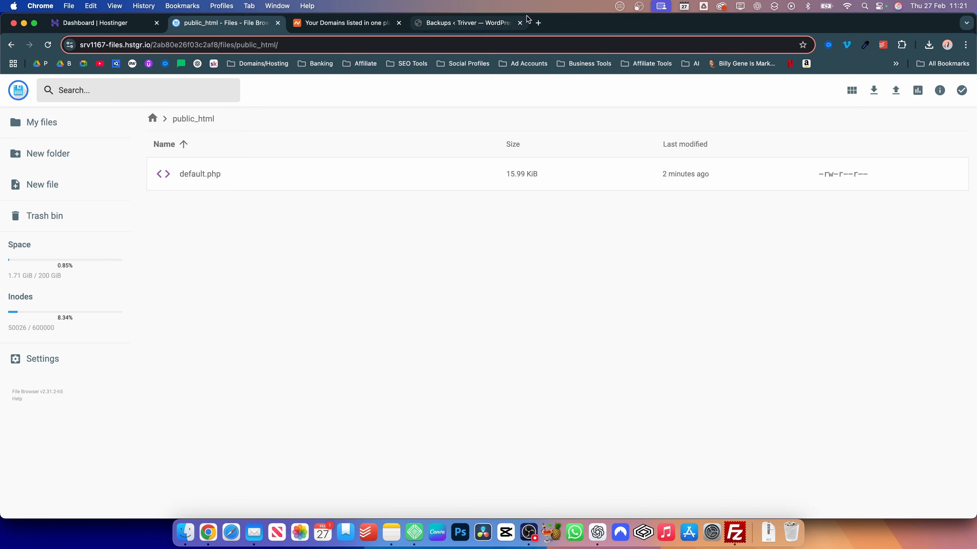
Load rwonline.co.uk in a new browser tab to check the live site, and return to the Duplicator backup page
{"action": "left_click", "coordinate": [538, 23]}
{"action": "type", "text": "rwonl"}
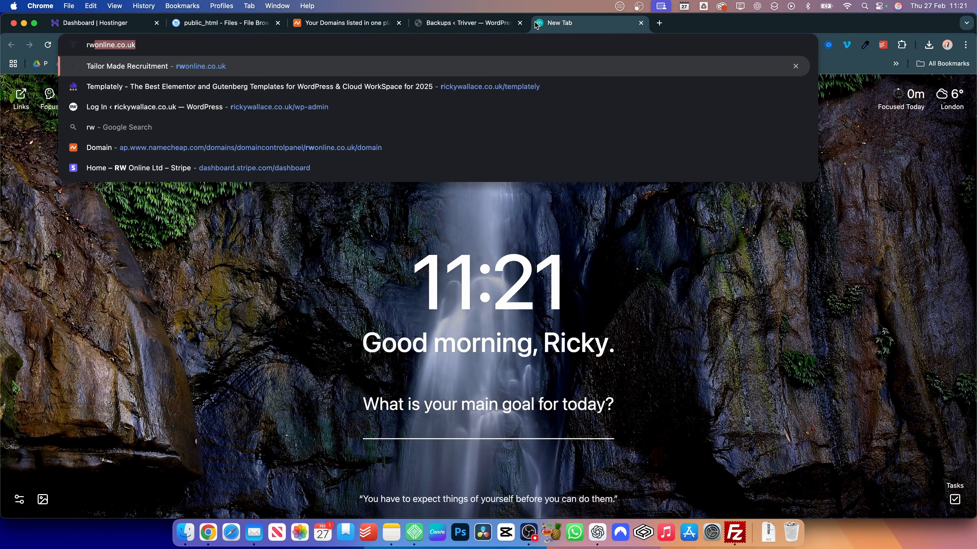
{"action": "key", "text": "BackSpace"}
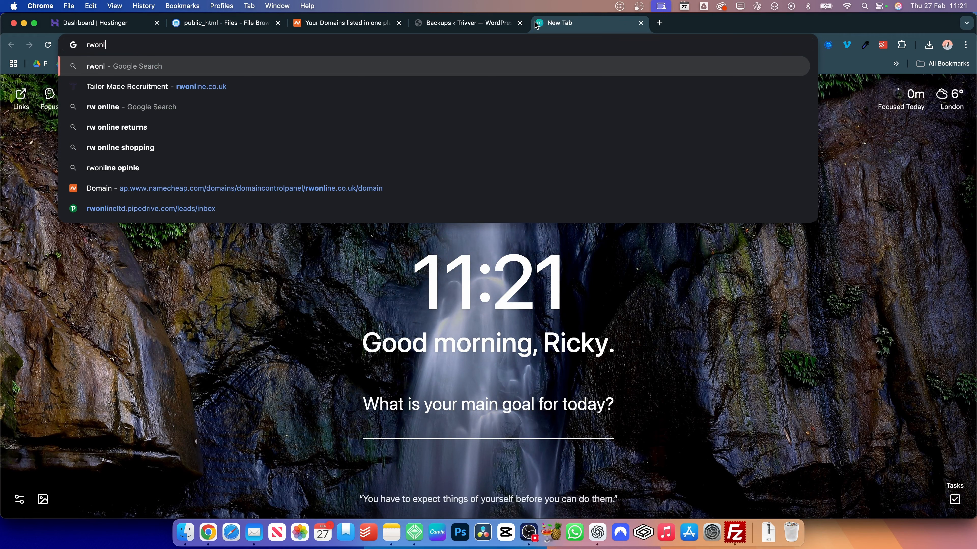
{"action": "type", "text": "i"}
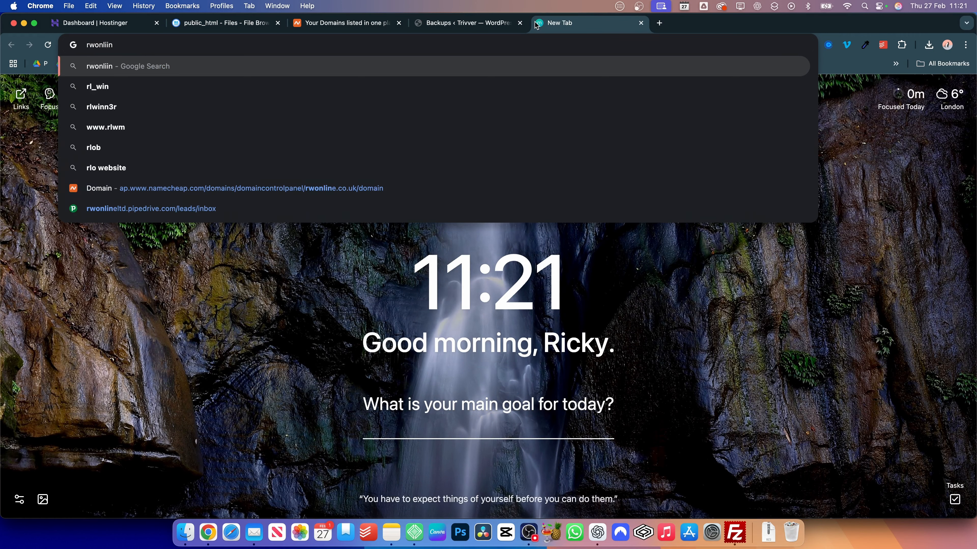
{"action": "type", "text": "ne"}
{"action": "key", "text": "Return"}
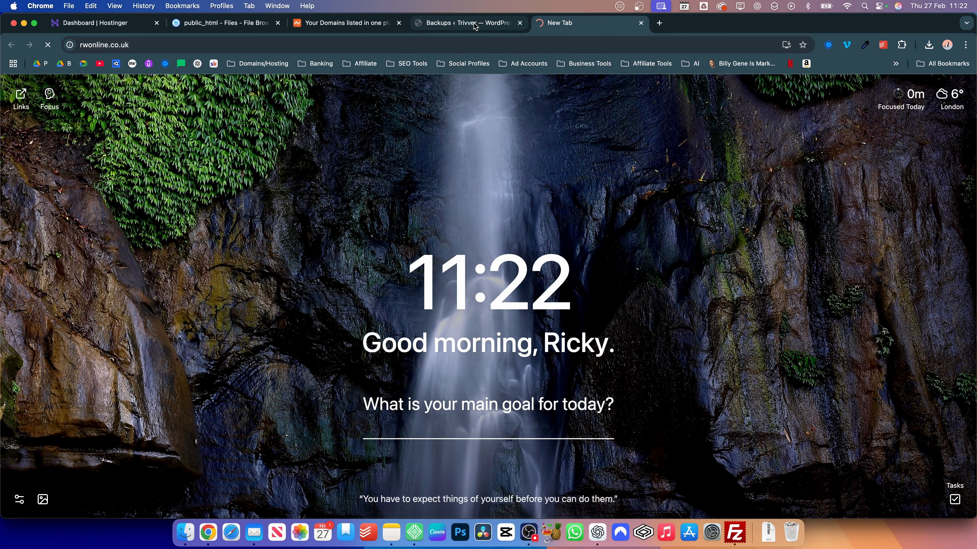
{"action": "left_click", "coordinate": [466, 26]}
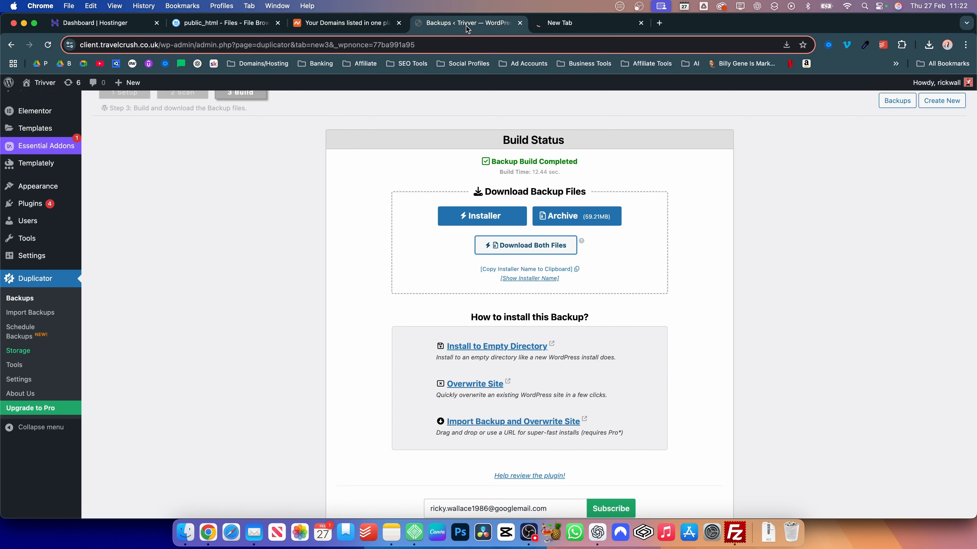
Delete default.php from the public_html folder in Hostinger's file manager
{"action": "left_click", "coordinate": [217, 24]}
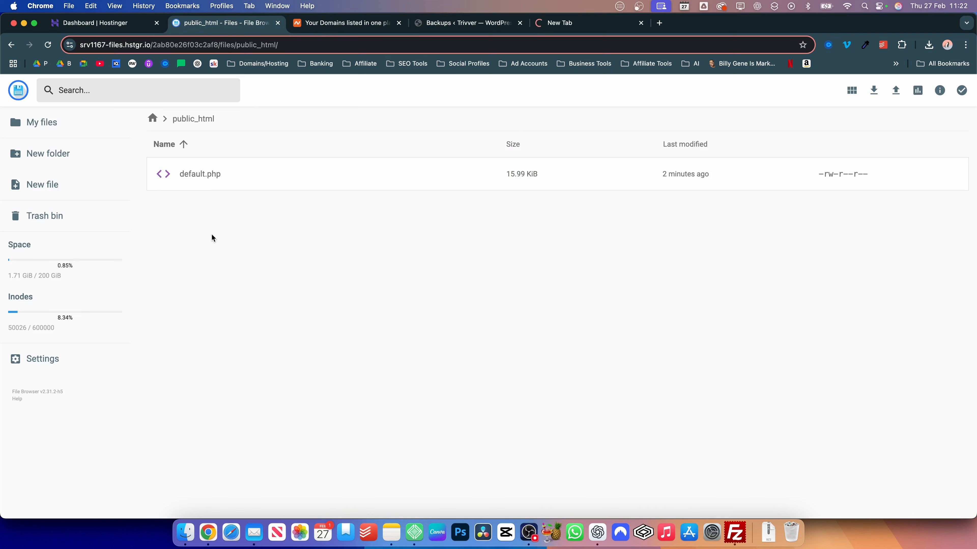
{"action": "right_click", "coordinate": [264, 176]}
{"action": "left_click", "coordinate": [311, 364]}
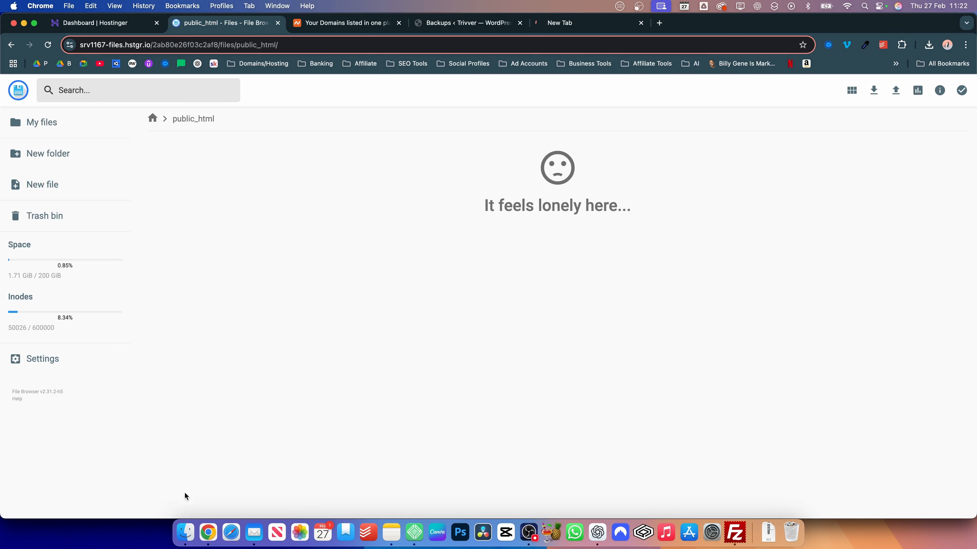
Upload installer.php and the new 20250226_trivver archive zip from the Downloads folder into public_html
{"action": "left_click", "coordinate": [188, 525]}
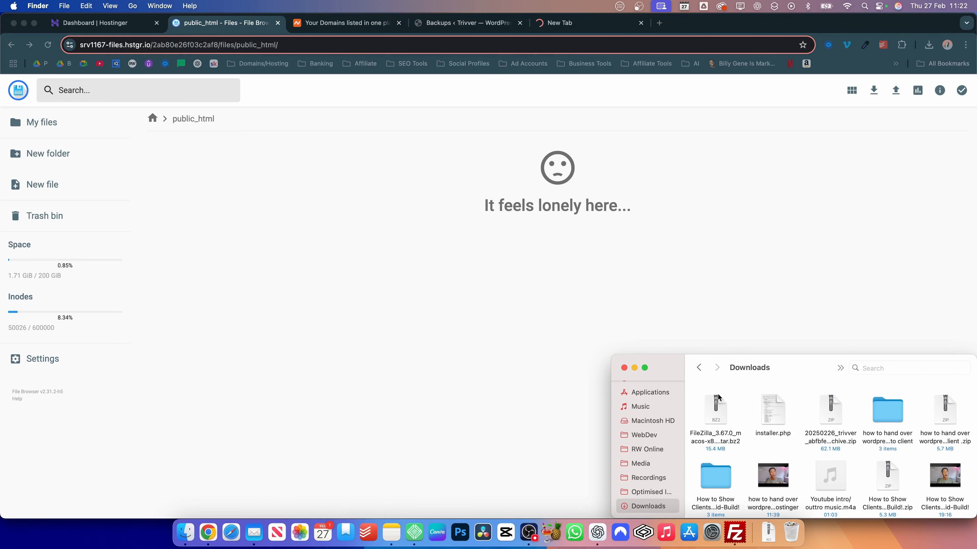
{"action": "left_click_drag", "start_coordinate": [751, 396], "coordinate": [840, 415]}
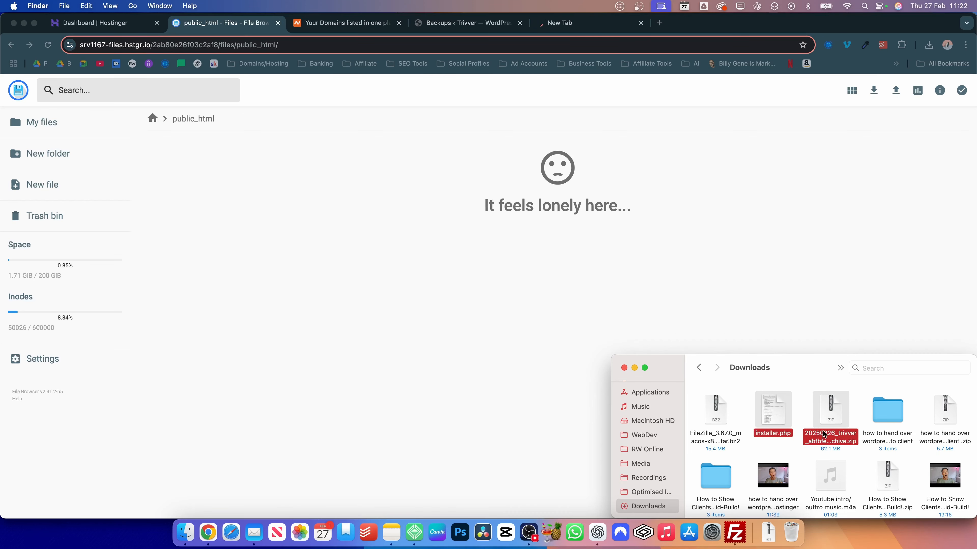
{"action": "left_click_drag", "start_coordinate": [770, 423], "coordinate": [534, 273]}
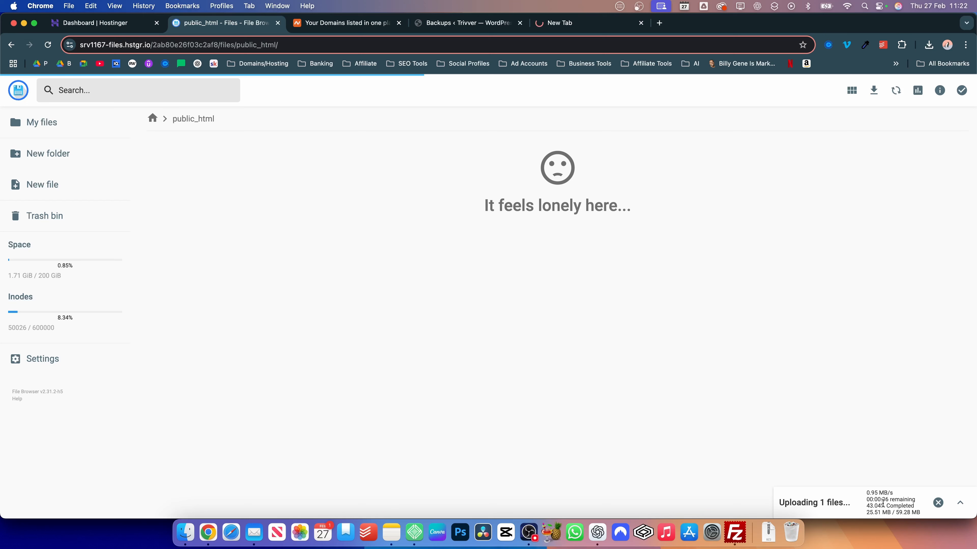
Close the blank tab and open the management page for rwonline.co.uk from Namecheap's domain list
{"action": "left_click", "coordinate": [640, 23]}
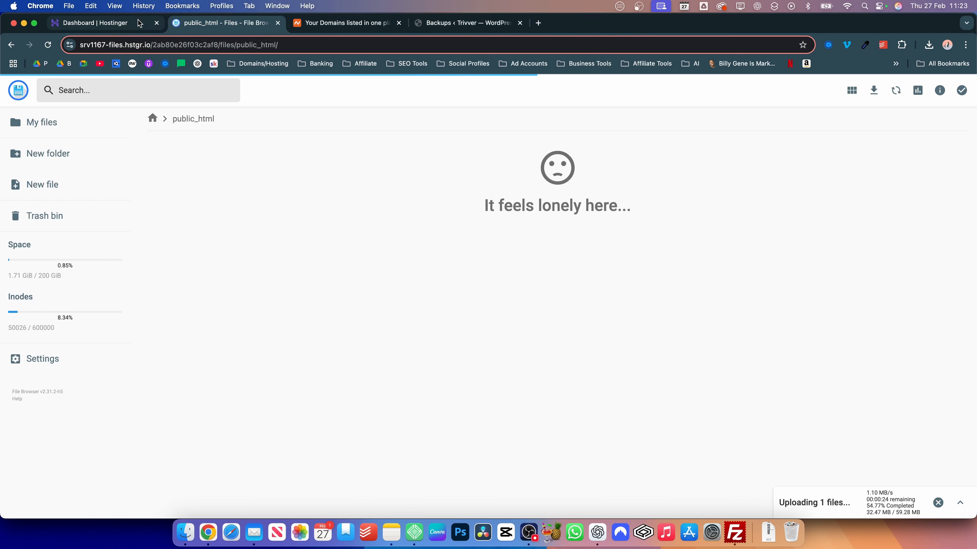
{"action": "left_click", "coordinate": [127, 24]}
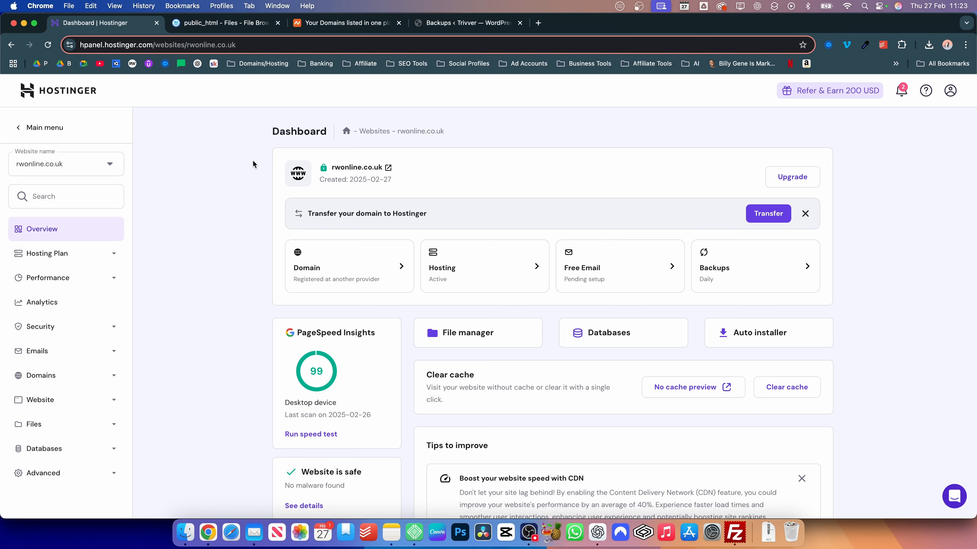
{"action": "left_click", "coordinate": [325, 24]}
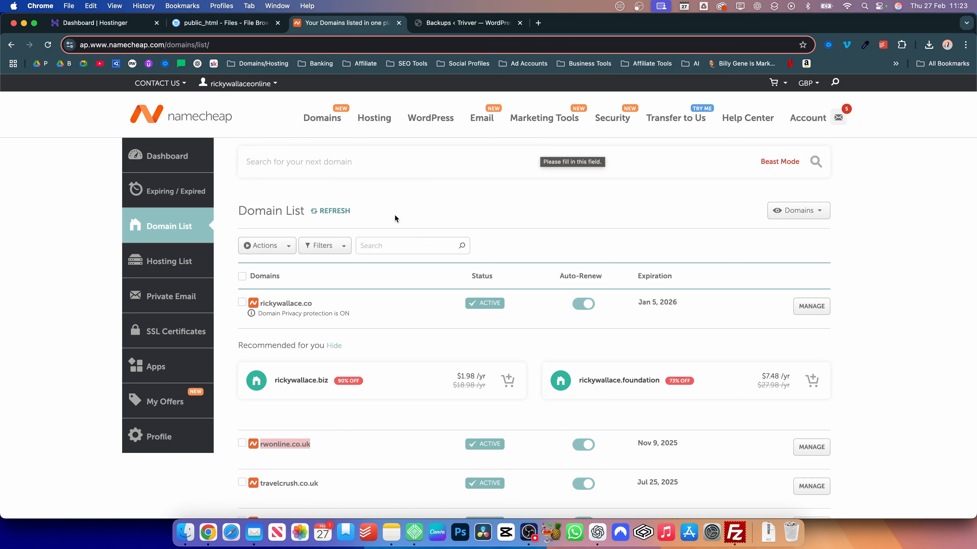
{"action": "scroll", "coordinate": [405, 209], "scroll_direction": "down", "scroll_amount": 3}
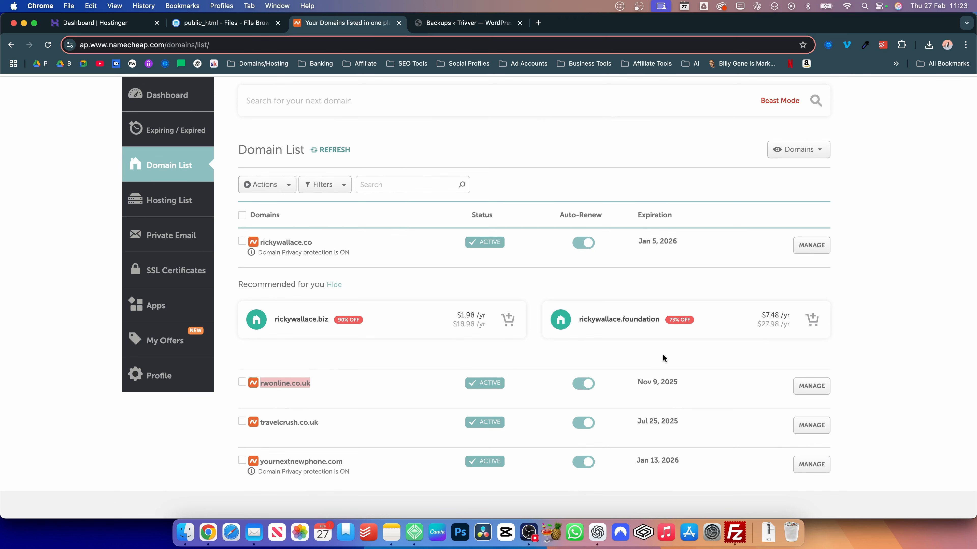
{"action": "left_click", "coordinate": [115, 25]}
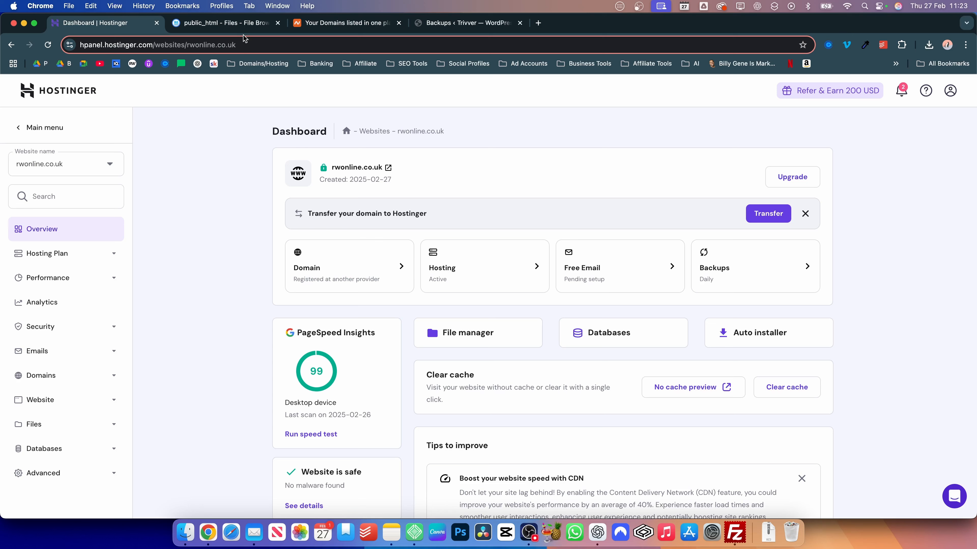
{"action": "left_click", "coordinate": [339, 23]}
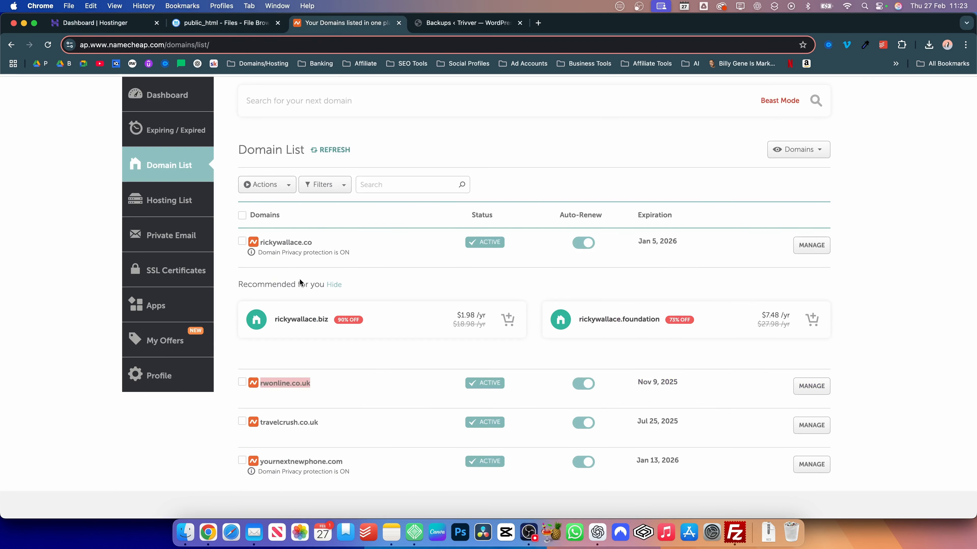
{"action": "left_click", "coordinate": [326, 383]}
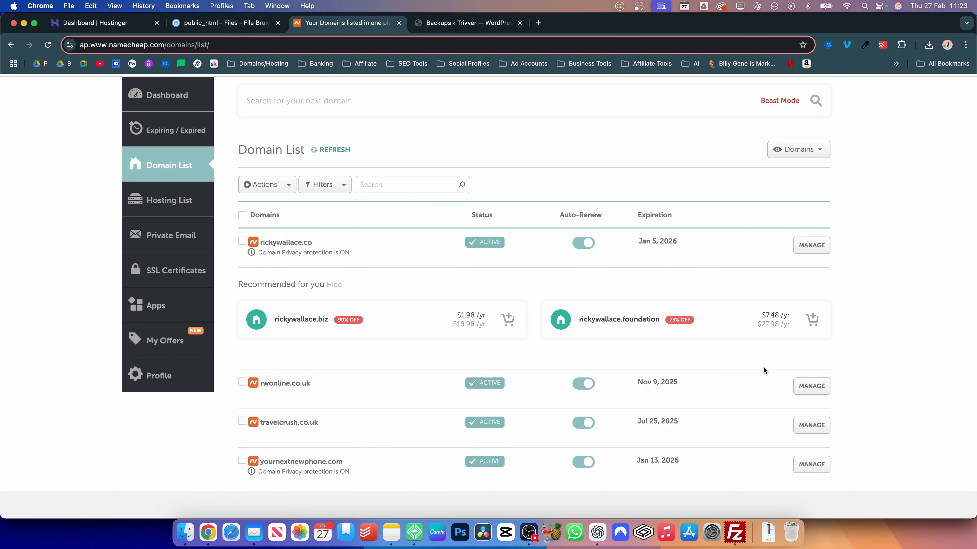
{"action": "left_click", "coordinate": [810, 386]}
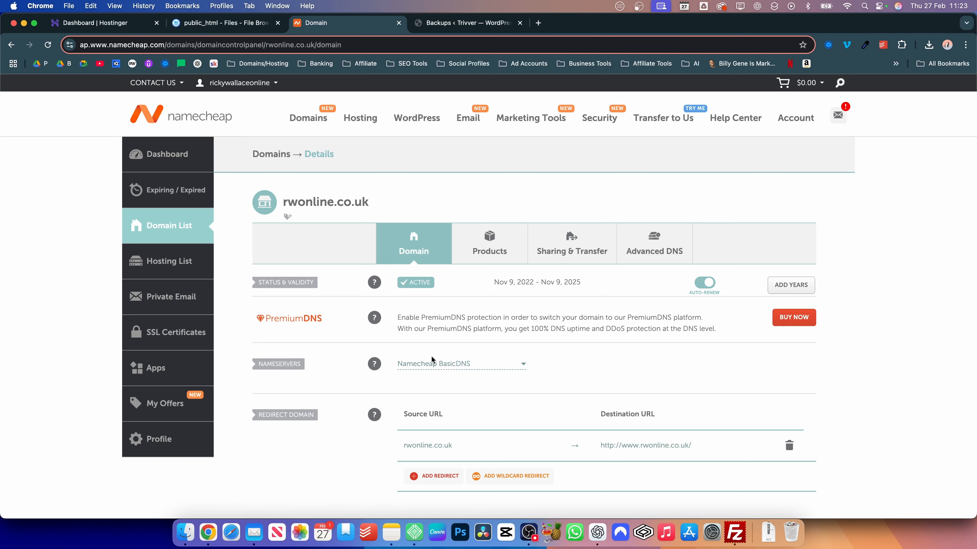
Switch the nameserver setting of rwonline.co.uk in Namecheap to Custom DNS
{"action": "scroll", "coordinate": [431, 356], "scroll_direction": "down", "scroll_amount": 3}
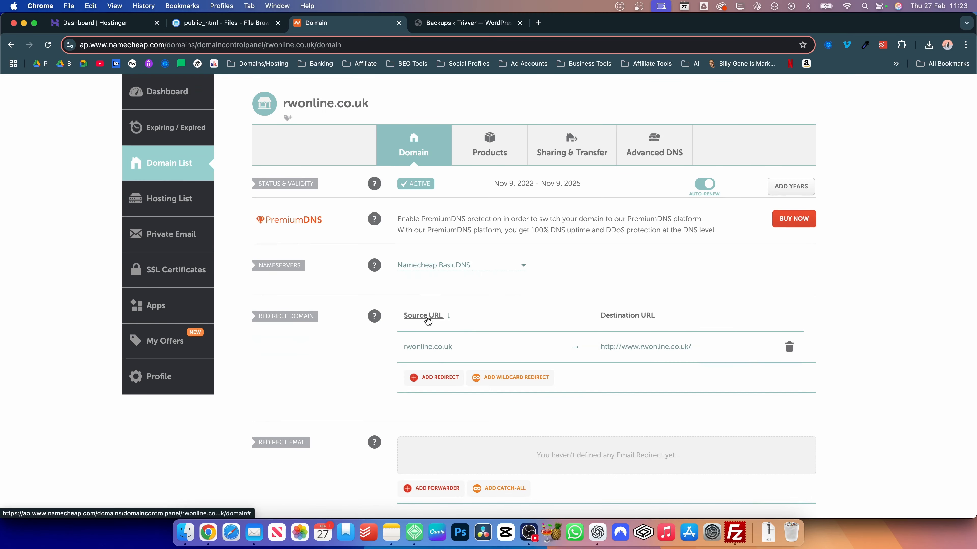
{"action": "scroll", "coordinate": [428, 320], "scroll_direction": "up", "scroll_amount": 1}
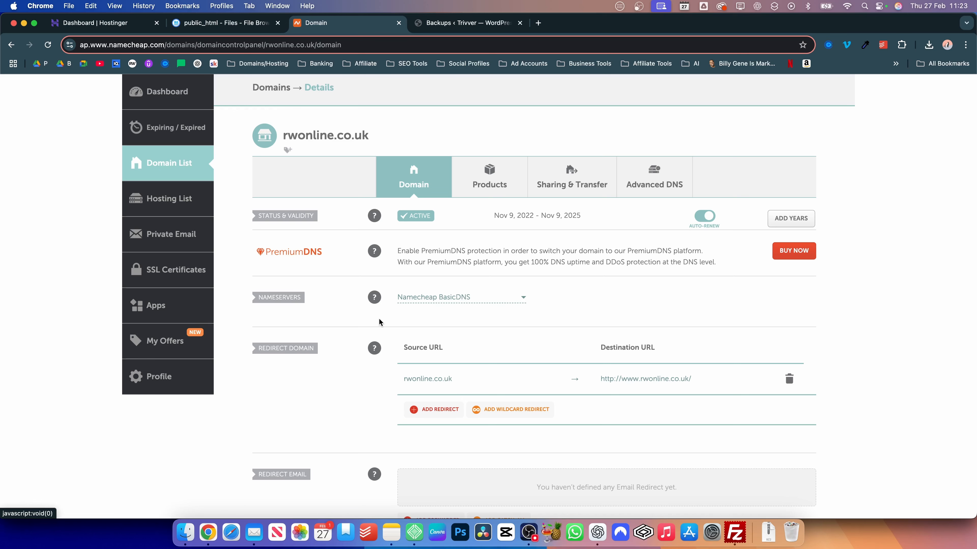
{"action": "scroll", "coordinate": [278, 304], "scroll_direction": "up", "scroll_amount": 2}
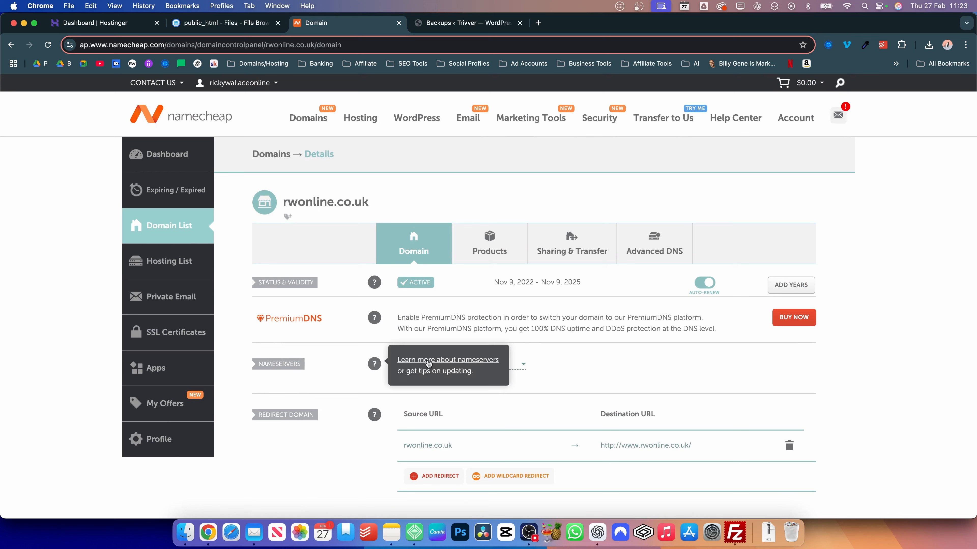
{"action": "left_click", "coordinate": [521, 364]}
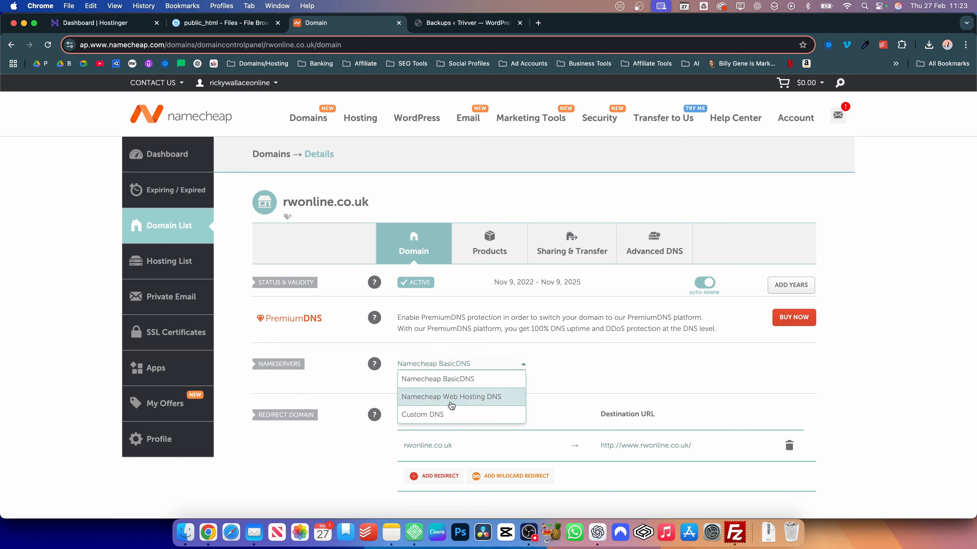
{"action": "left_click", "coordinate": [442, 414]}
{"action": "left_click", "coordinate": [433, 388]}
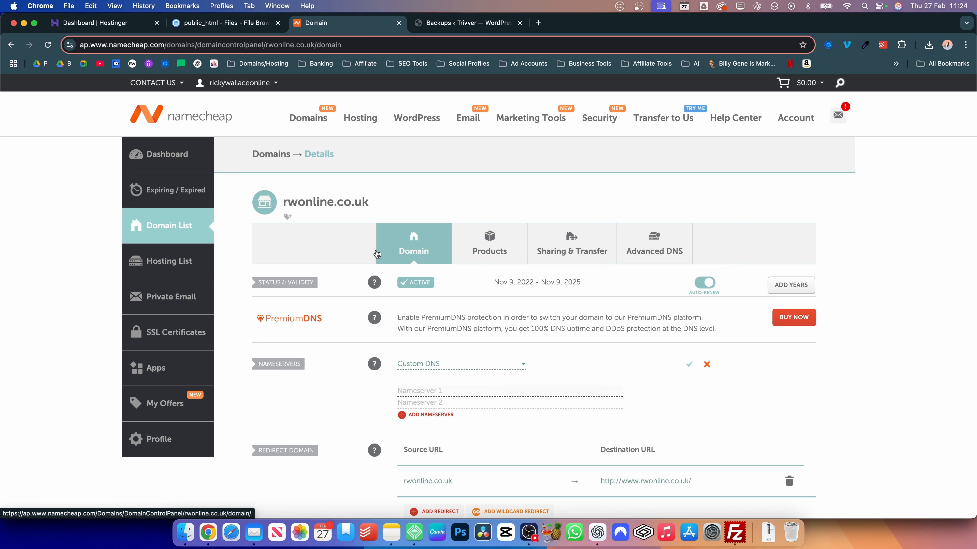
Open the hosting plan details for rwonline.co.uk in Hostinger, where its nameservers are listed
{"action": "left_click", "coordinate": [110, 32]}
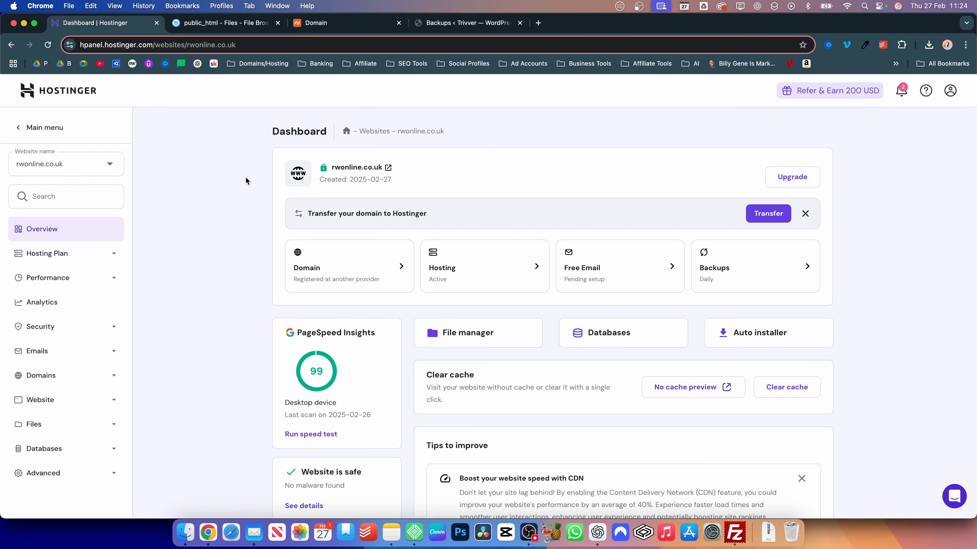
{"action": "scroll", "coordinate": [433, 213], "scroll_direction": "down", "scroll_amount": 3}
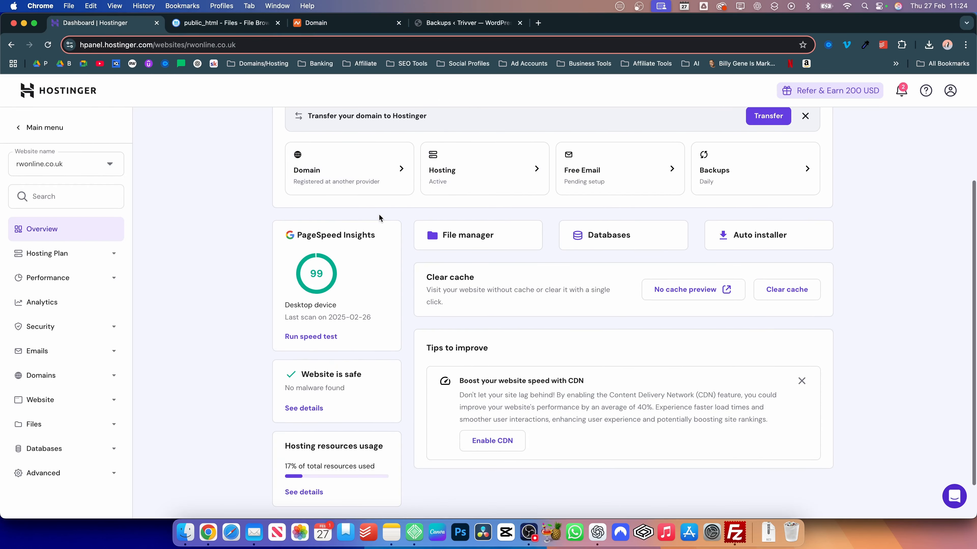
{"action": "scroll", "coordinate": [378, 213], "scroll_direction": "up", "scroll_amount": 3}
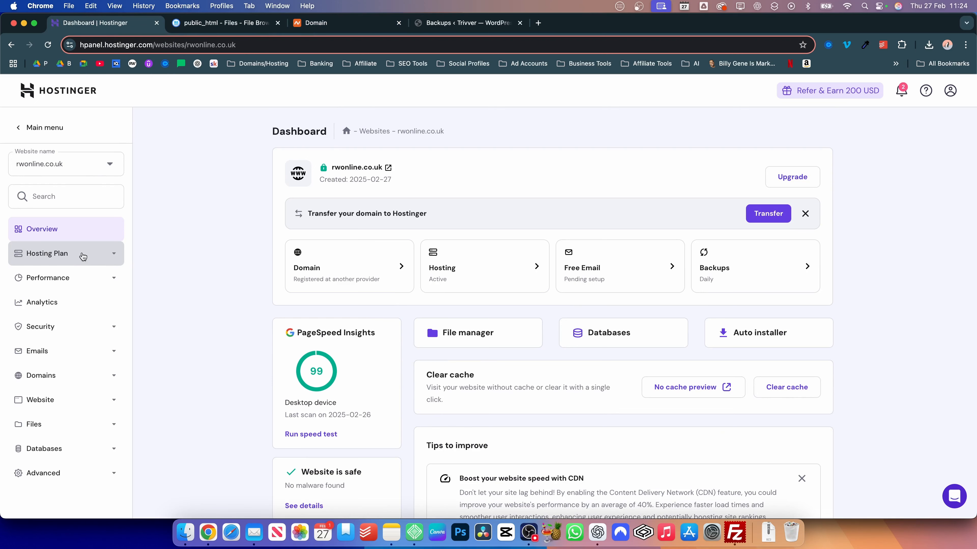
{"action": "left_click", "coordinate": [75, 257]}
{"action": "left_click", "coordinate": [64, 288]}
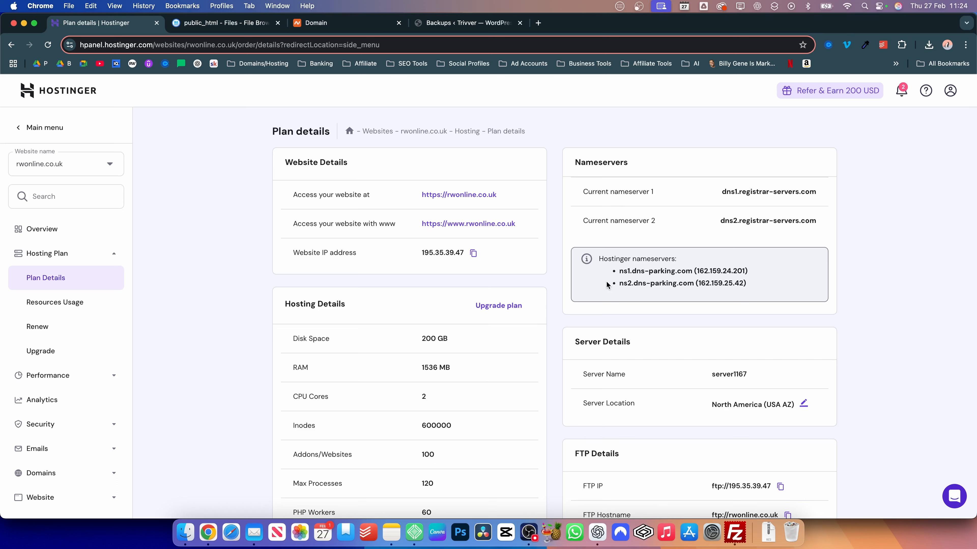
Copy ns1.dns-parking.com from Hostinger's plan details into Nameserver 1 in Namecheap
{"action": "left_click_drag", "start_coordinate": [619, 271], "coordinate": [691, 265]}
{"action": "key", "text": "super+c"}
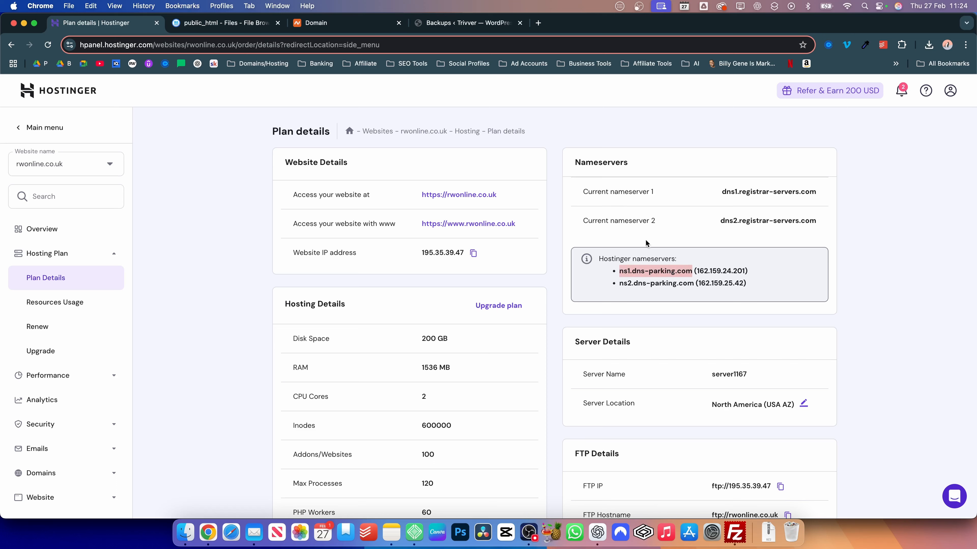
{"action": "left_click", "coordinate": [343, 24]}
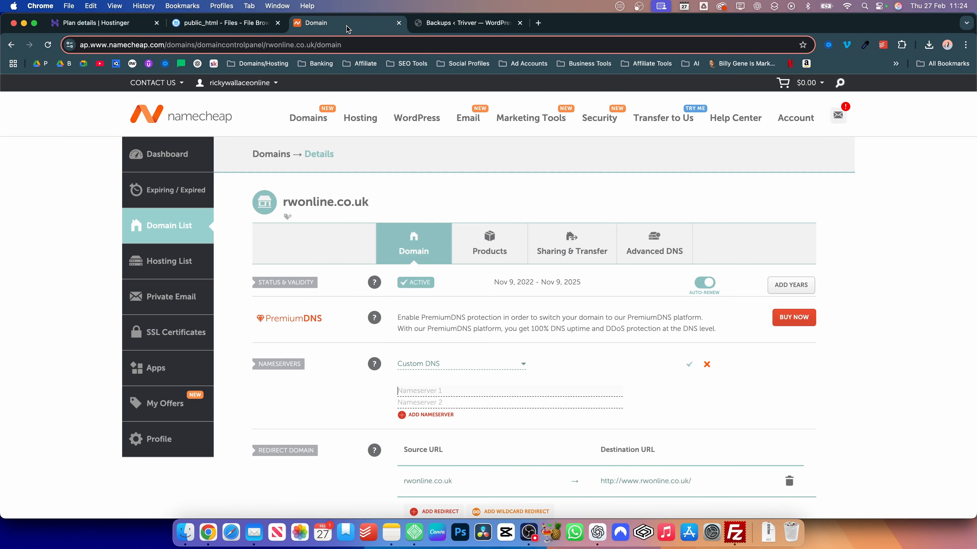
{"action": "left_click", "coordinate": [426, 393]}
{"action": "key", "text": "super+v"}
Copy ns2.dns-parking.com from Hostinger into Nameserver 2 in Namecheap and save the custom nameservers
{"action": "left_click", "coordinate": [96, 23]}
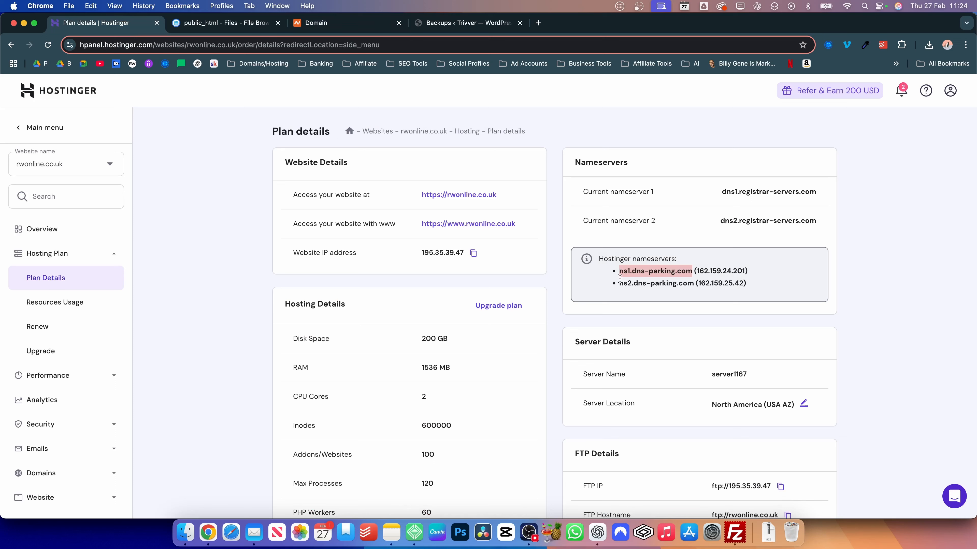
{"action": "left_click_drag", "start_coordinate": [618, 283], "coordinate": [689, 281]}
{"action": "left_click", "coordinate": [691, 281]}
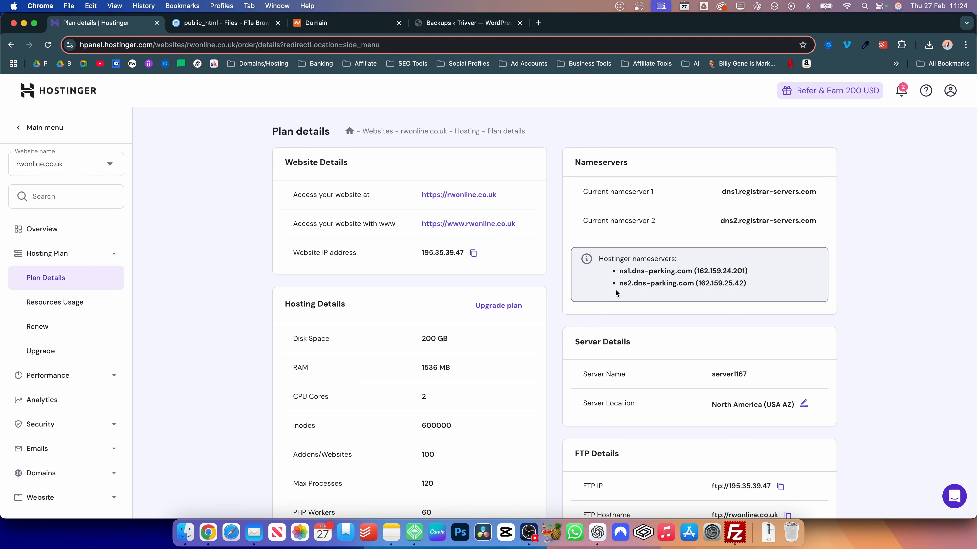
{"action": "left_click_drag", "start_coordinate": [619, 283], "coordinate": [694, 283]}
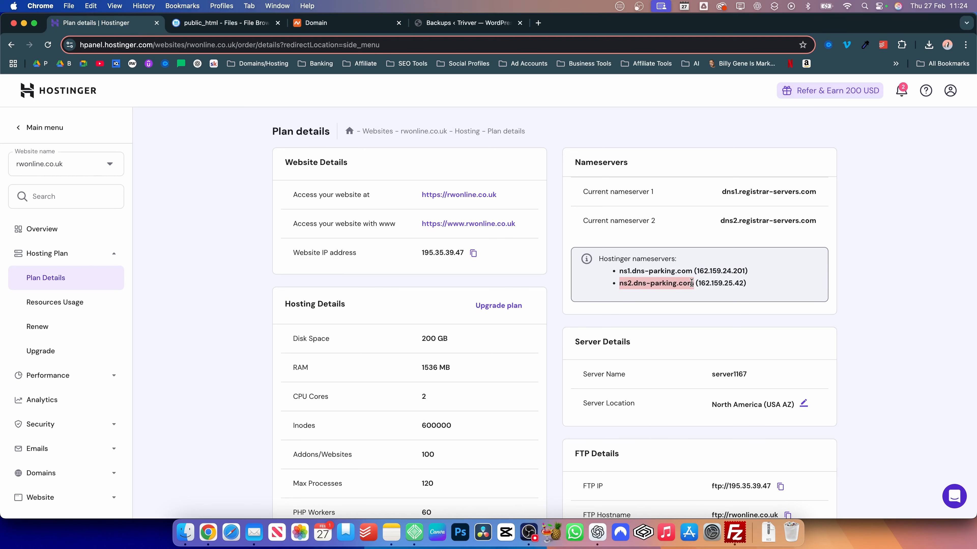
{"action": "key", "text": "super+c"}
{"action": "left_click", "coordinate": [259, 27]}
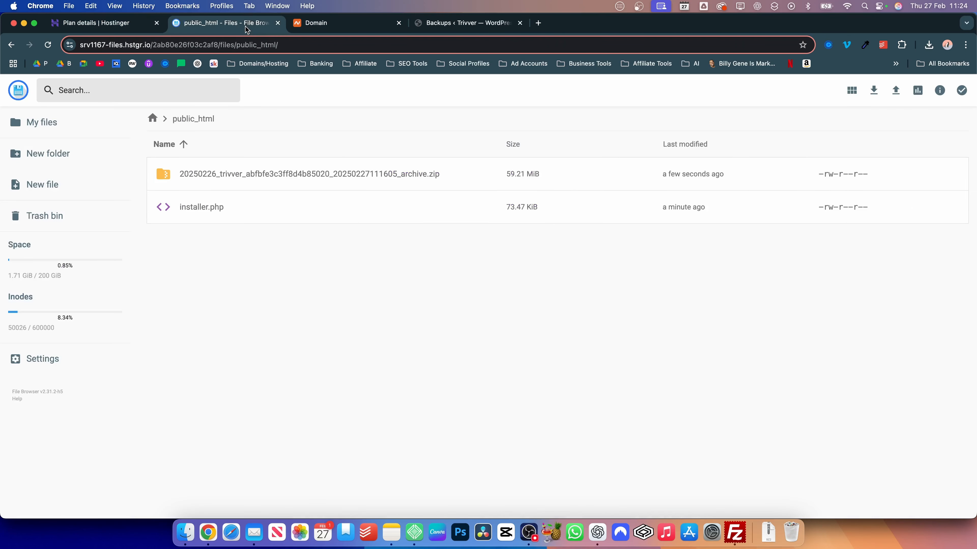
{"action": "left_click", "coordinate": [335, 24]}
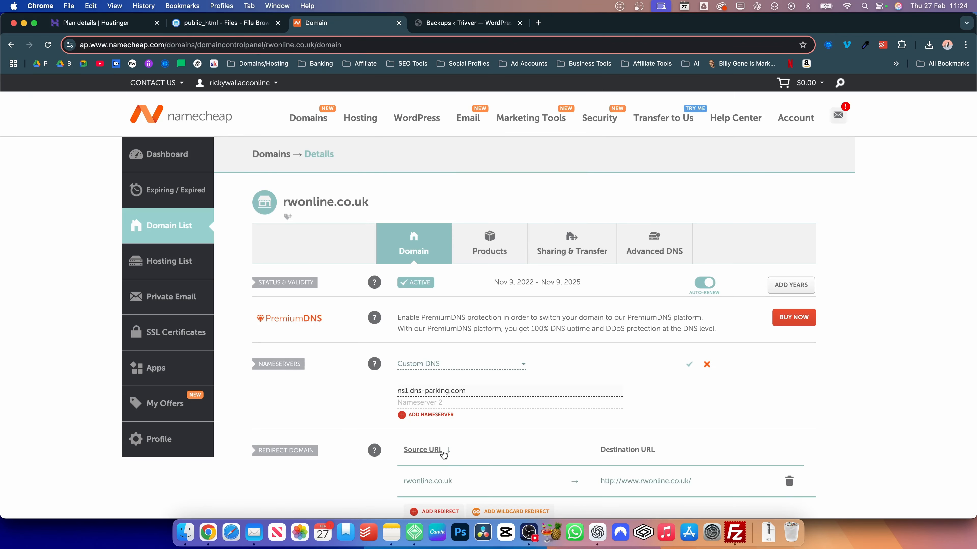
{"action": "key", "text": "super+v"}
{"action": "left_click", "coordinate": [687, 366]}
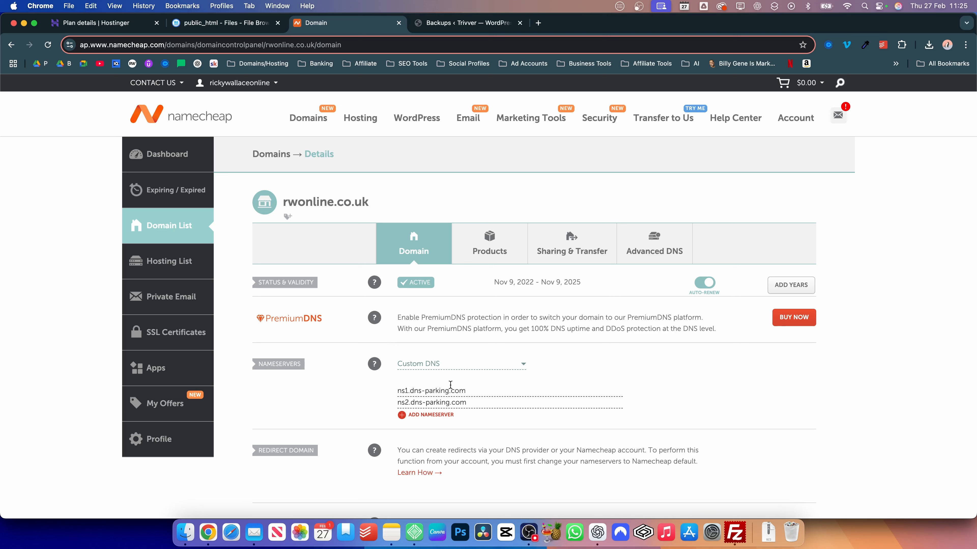
Compare Hostinger's nameservers with the ones set in Namecheap, and check the uploaded files in public_html
{"action": "left_click", "coordinate": [123, 24]}
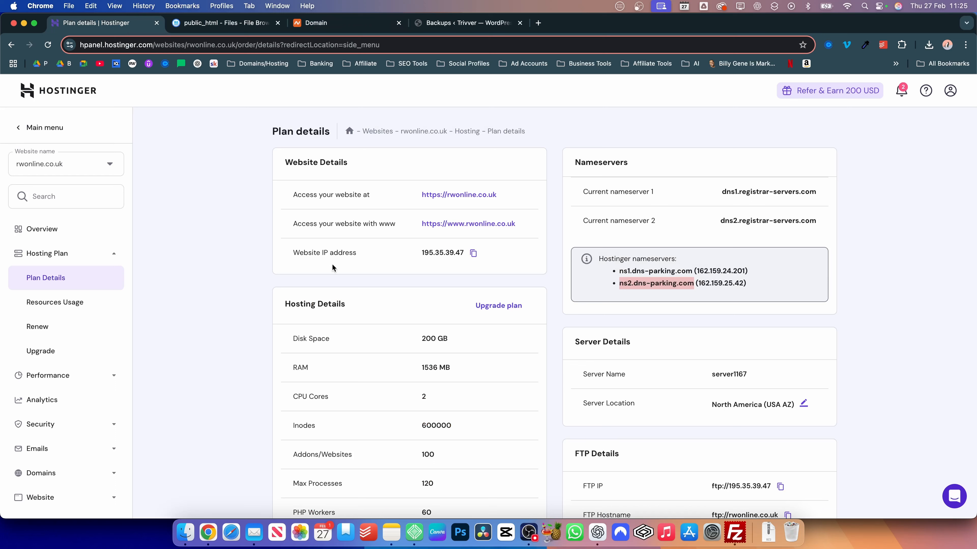
{"action": "left_click", "coordinate": [642, 257]}
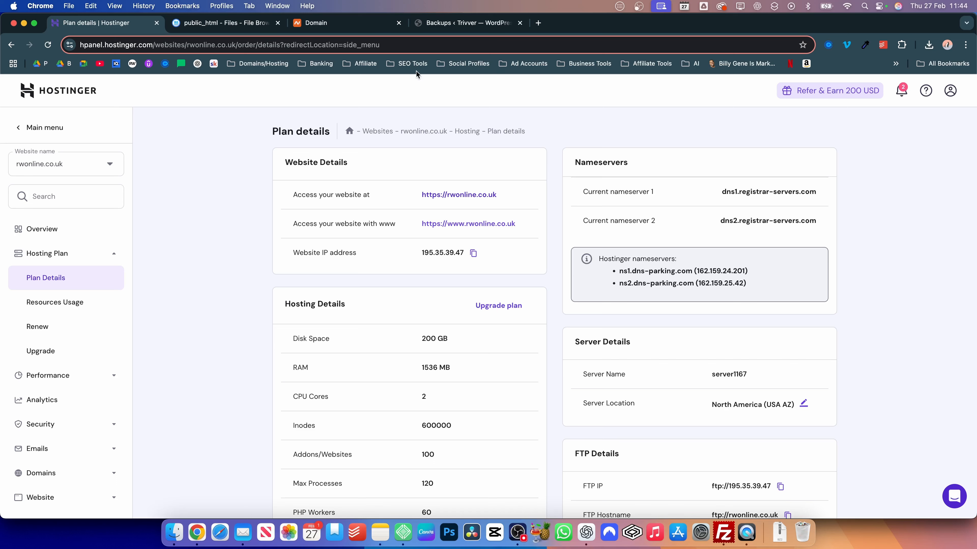
{"action": "left_click", "coordinate": [324, 23]}
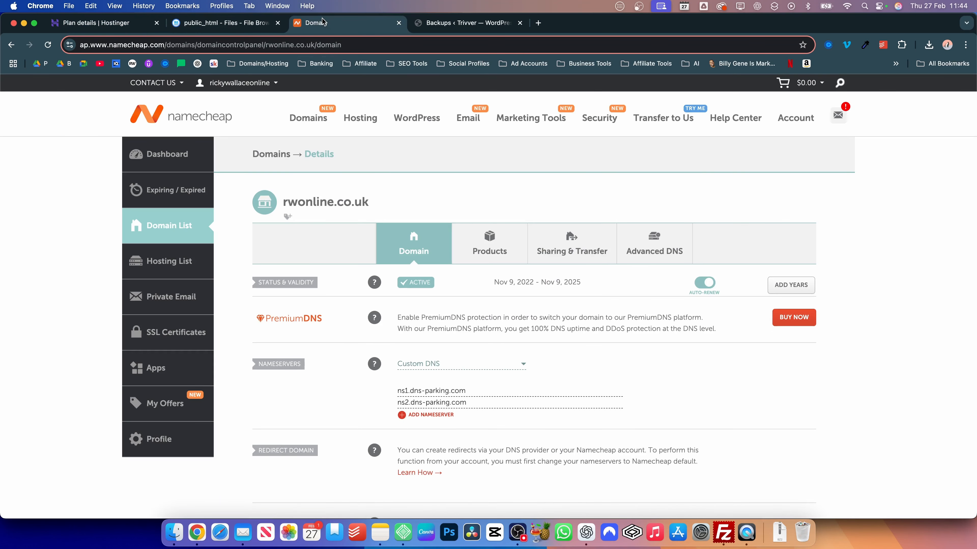
{"action": "left_click", "coordinate": [227, 24]}
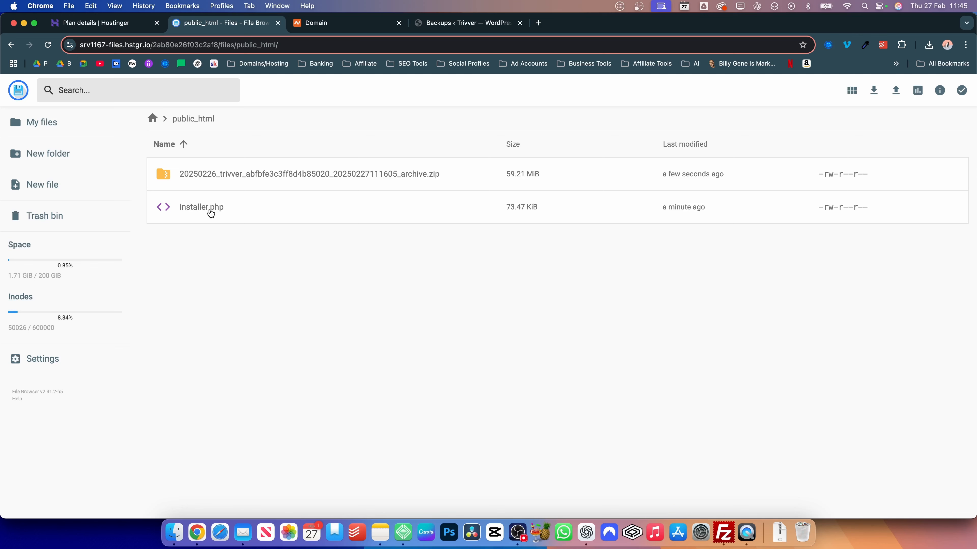
Load rwonline.co.uk/installer.php in a new browser tab to start the Duplicator installer
{"action": "left_click", "coordinate": [538, 22]}
{"action": "type", "text": "rwonline"}
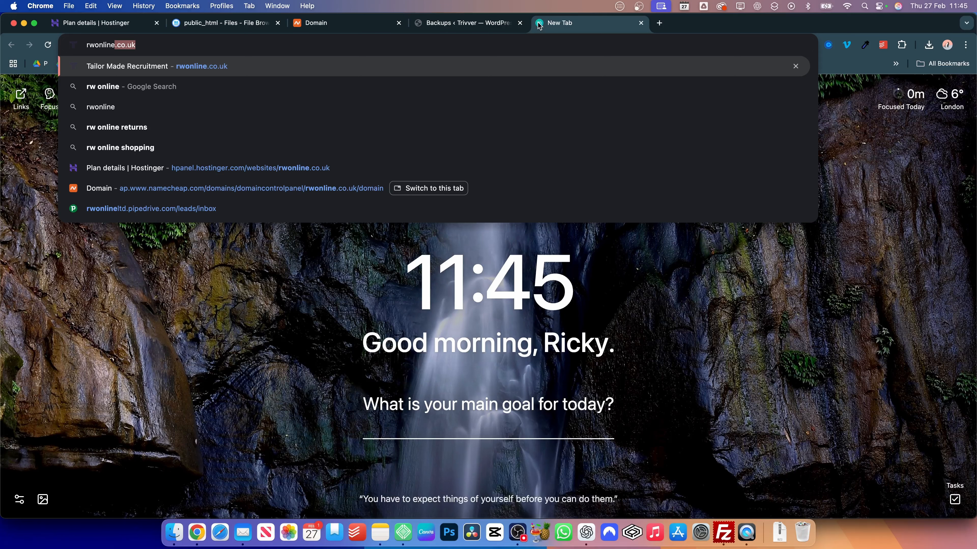
{"action": "type", "text": ".co.uk"}
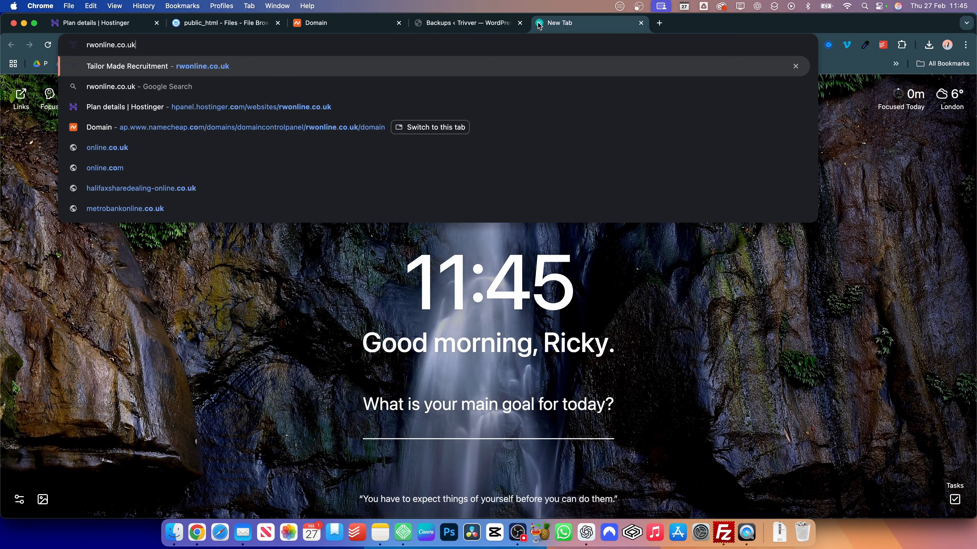
{"action": "type", "text": "/"}
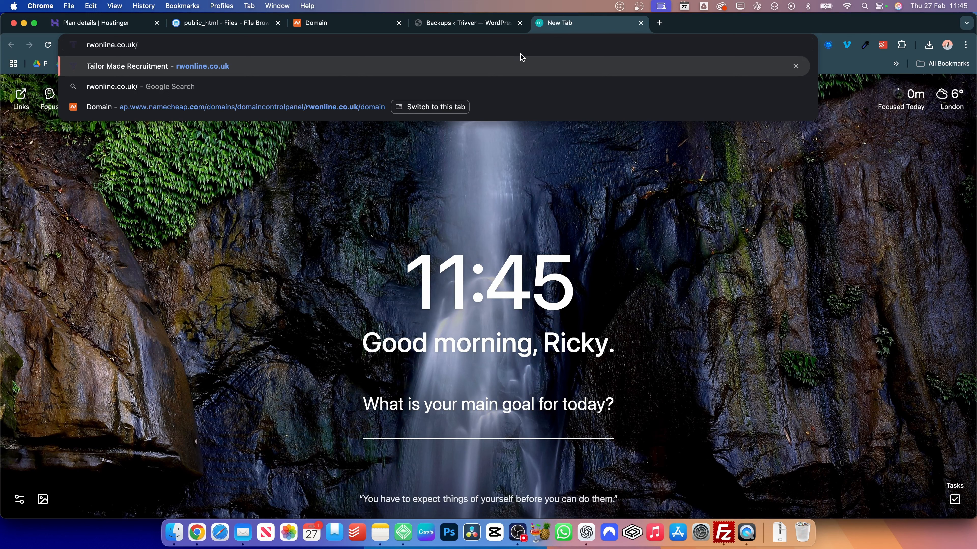
{"action": "type", "text": "ion"}
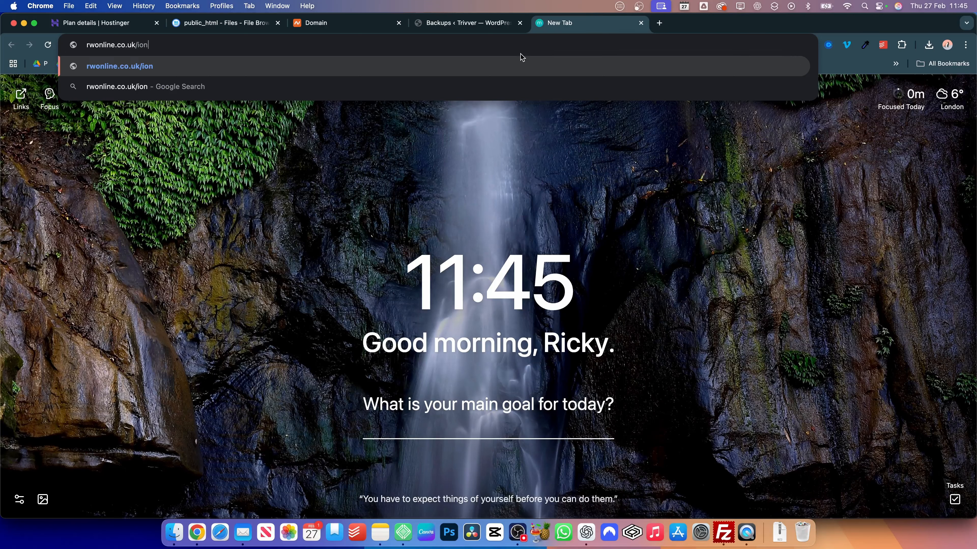
{"action": "type", "text": "staller.php"}
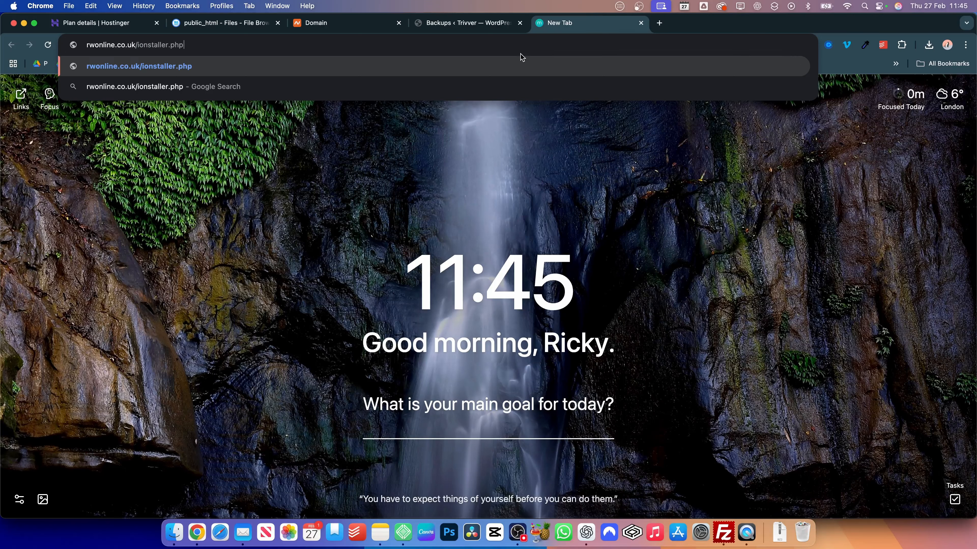
{"action": "key", "text": "Left"}
{"action": "key", "text": "Left"}
{"action": "key", "text": "Left"}
{"action": "key", "text": "Left"}
{"action": "key", "text": "Left"}
{"action": "key", "text": "Left"}
{"action": "key", "text": "Left"}
{"action": "key", "text": "Left"}
{"action": "key", "text": "Left"}
{"action": "key", "text": "Left"}
{"action": "key", "text": "Left"}
{"action": "key", "text": "Left"}
{"action": "key", "text": "BackSpace"}
{"action": "key", "text": "Right"}
{"action": "key", "text": "Right"}
{"action": "key", "text": "Right"}
{"action": "key", "text": "Right"}
{"action": "key", "text": "Right"}
{"action": "key", "text": "Right"}
{"action": "key", "text": "Right"}
{"action": "key", "text": "Right"}
{"action": "key", "text": "Right"}
{"action": "key", "text": "Right"}
{"action": "key", "text": "Right"}
{"action": "key", "text": "Right"}
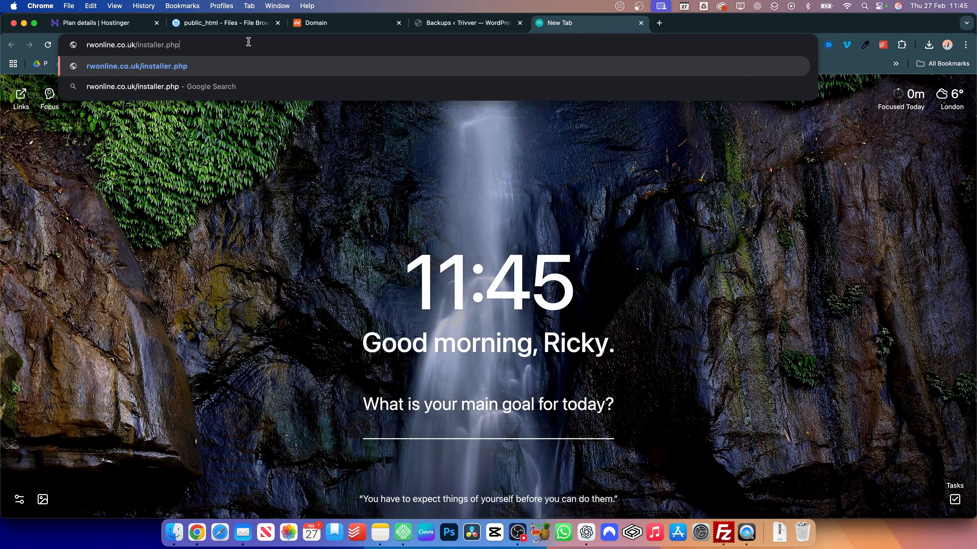
{"action": "key", "text": "Return"}
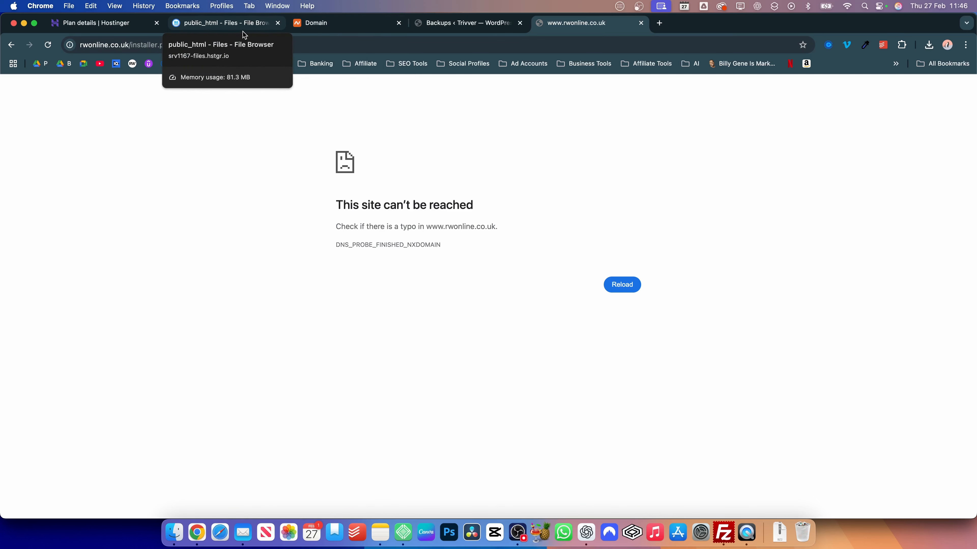
Go back to Hostinger and open the MySQL database management page for rwonline.co.uk
{"action": "left_click", "coordinate": [146, 28]}
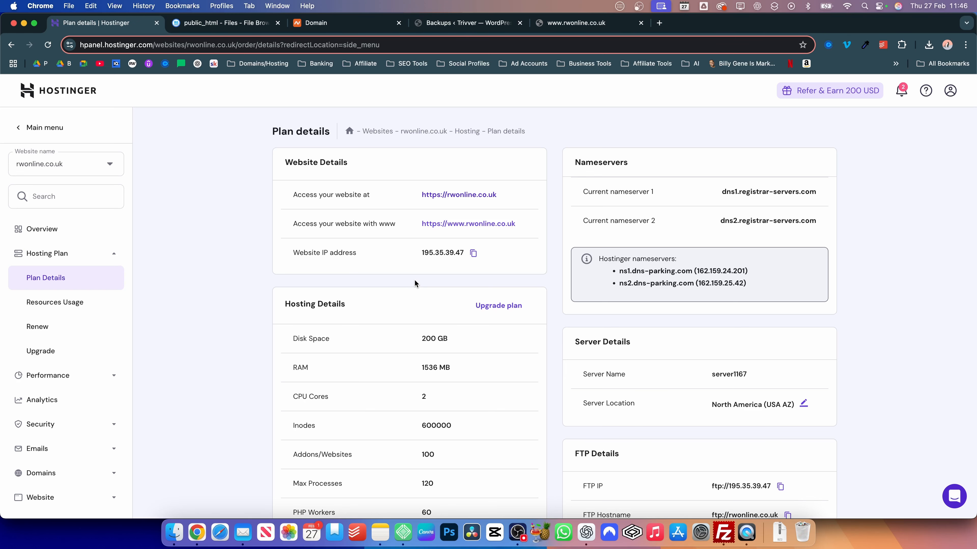
{"action": "scroll", "coordinate": [201, 307], "scroll_direction": "down", "scroll_amount": 4}
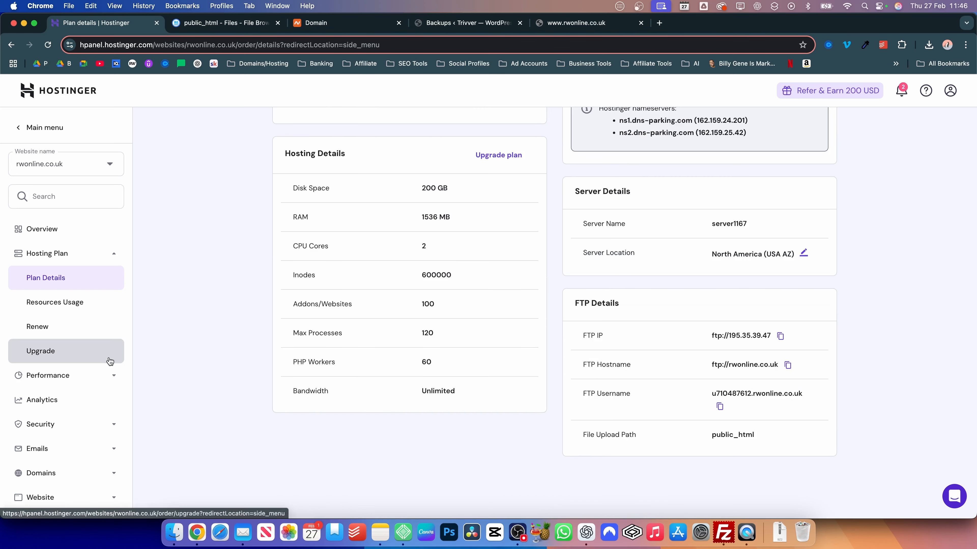
{"action": "scroll", "coordinate": [109, 348], "scroll_direction": "down", "scroll_amount": 3}
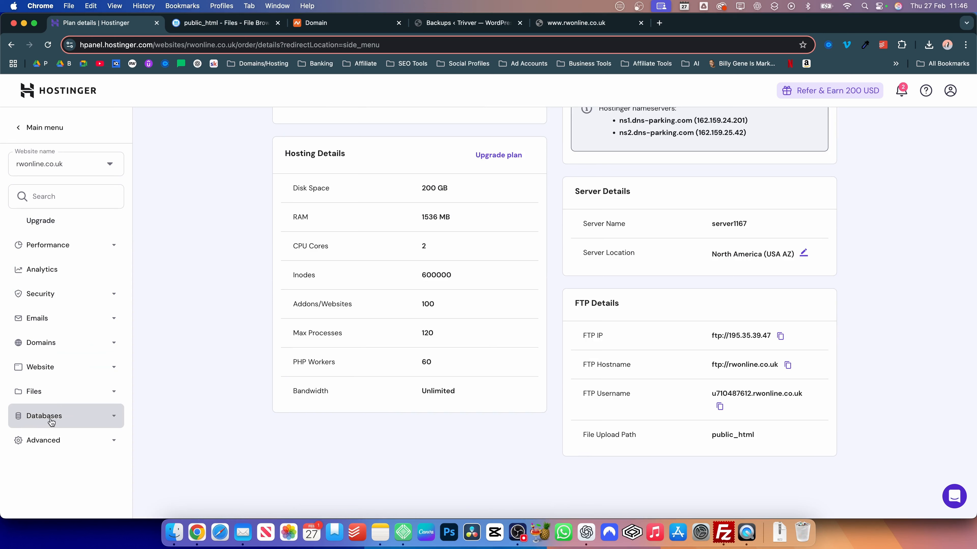
{"action": "left_click", "coordinate": [69, 419]}
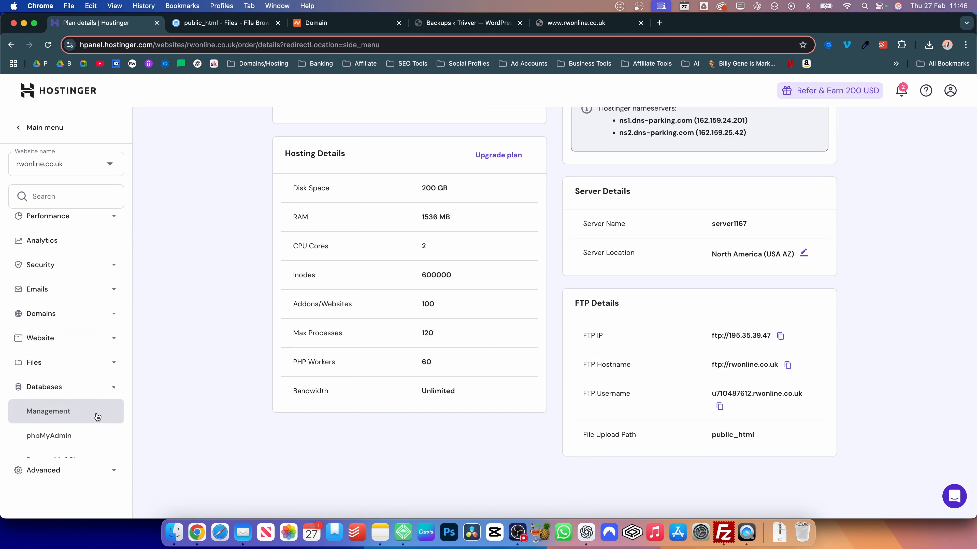
{"action": "left_click", "coordinate": [59, 439]}
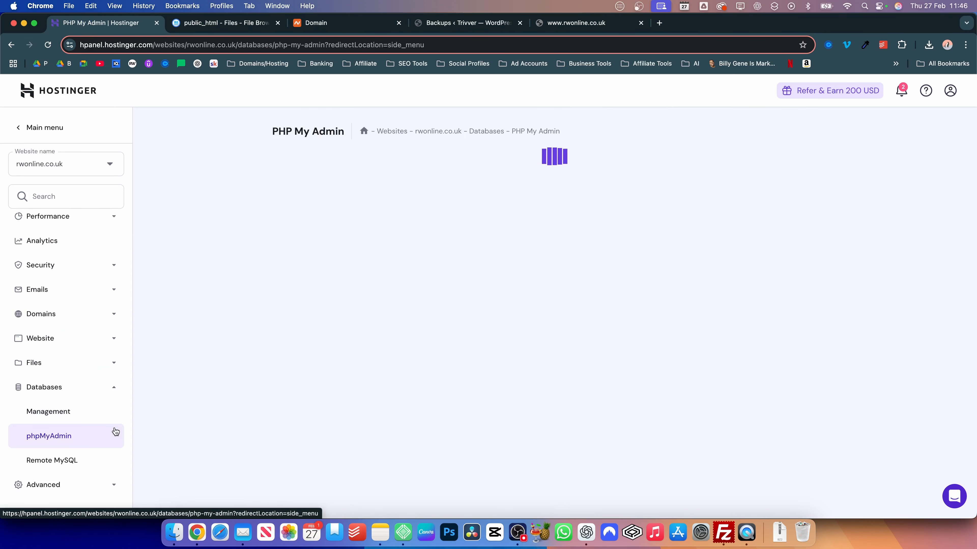
{"action": "left_click", "coordinate": [60, 422]}
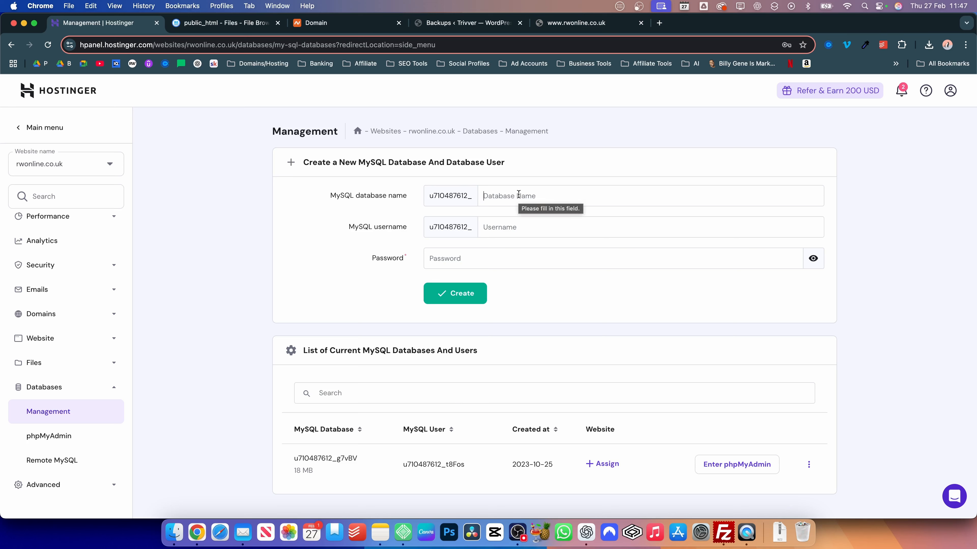
Create a MySQL database named rwonline with the username rwonline, entering a password for the database user
{"action": "type", "text": "rwonline"}
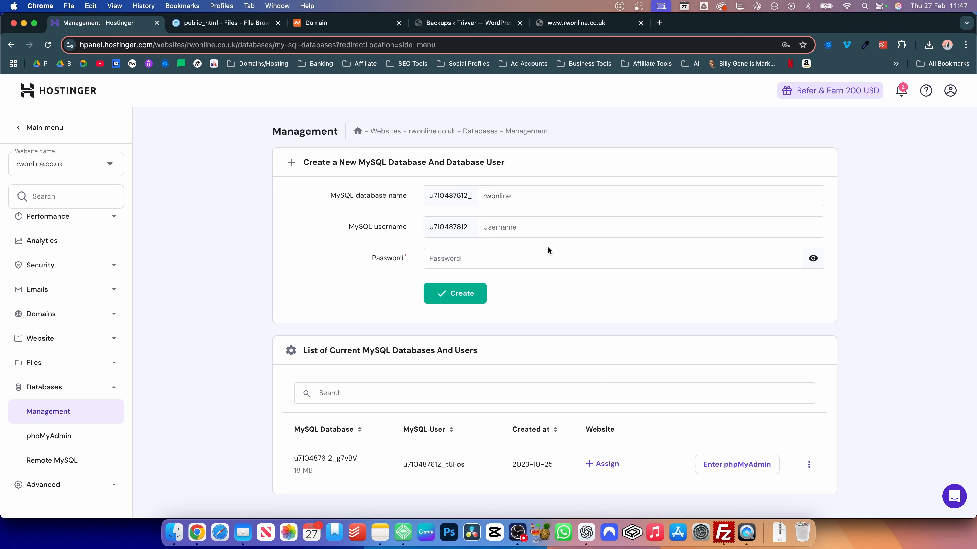
{"action": "left_click", "coordinate": [530, 227]}
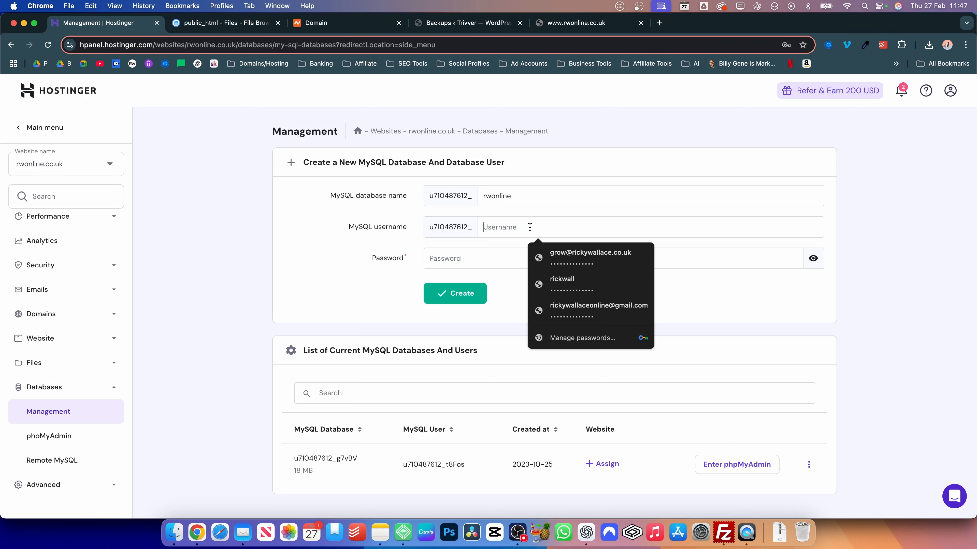
{"action": "type", "text": "rwonline"}
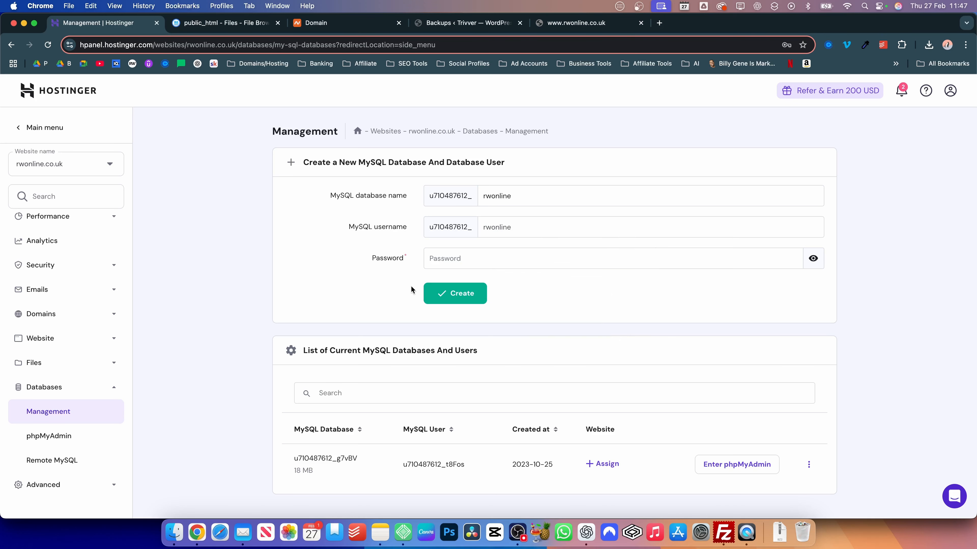
{"action": "left_click", "coordinate": [436, 265]}
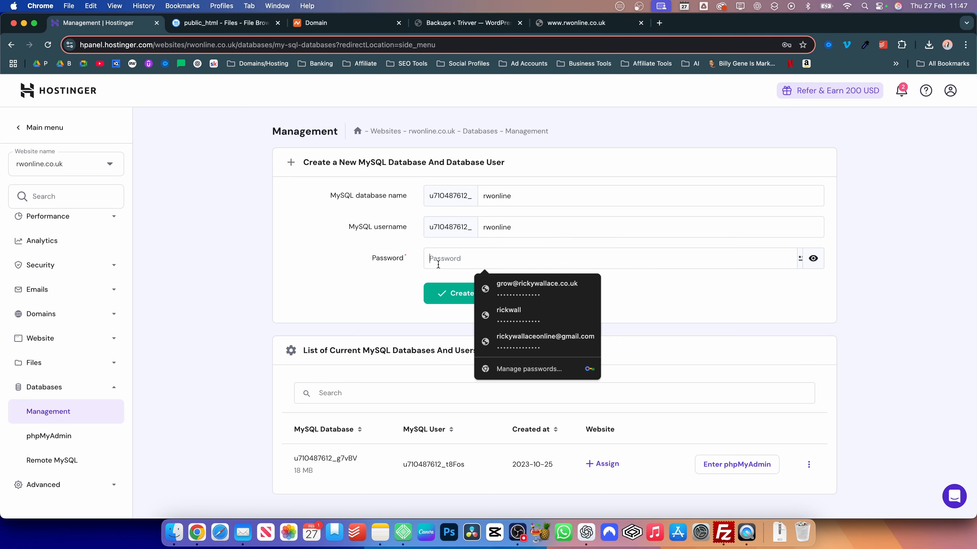
{"action": "type", "text": "••••••••••••••"}
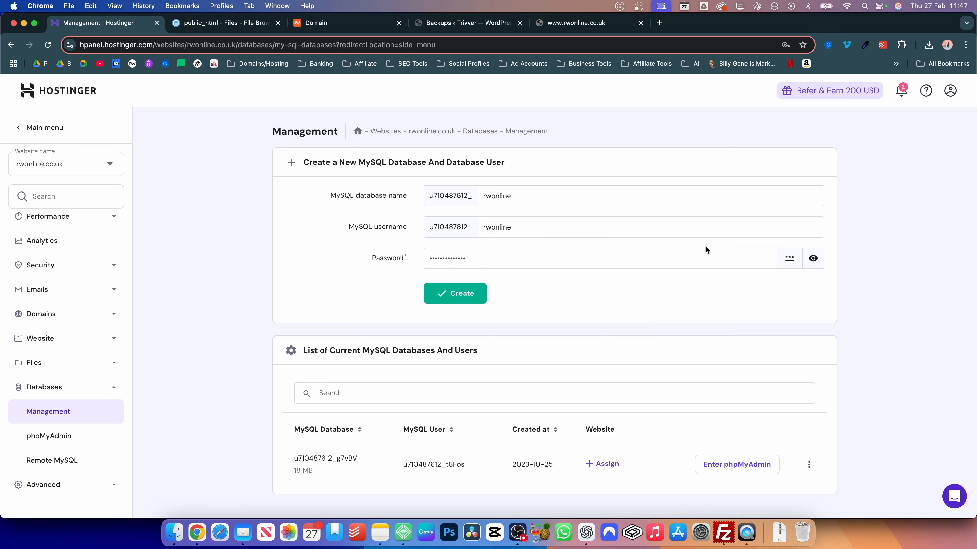
{"action": "left_click", "coordinate": [462, 293]}
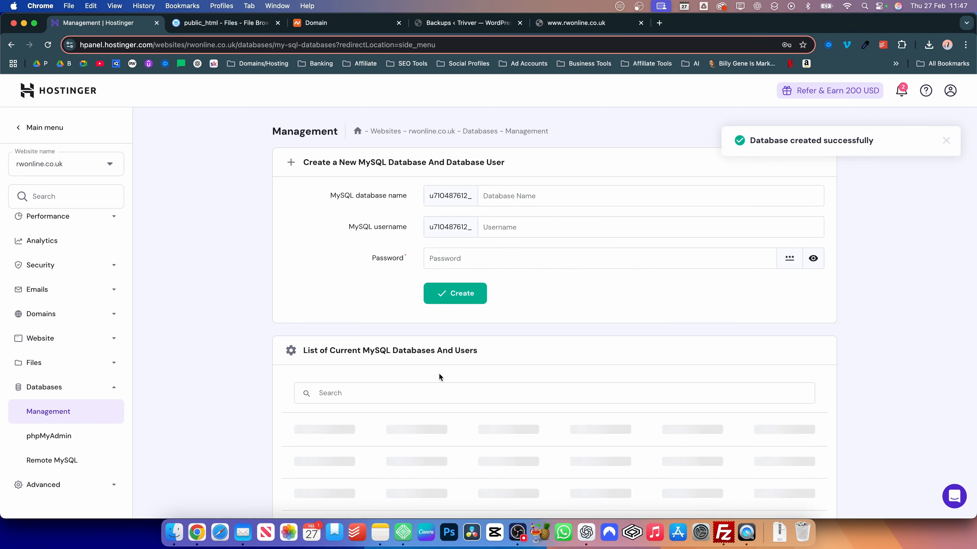
Check the full database name and MySQL user of the rwonline entry in the list of current databases
{"action": "scroll", "coordinate": [670, 277], "scroll_direction": "down", "scroll_amount": 2}
{"action": "scroll", "coordinate": [671, 277], "scroll_direction": "down", "scroll_amount": 1}
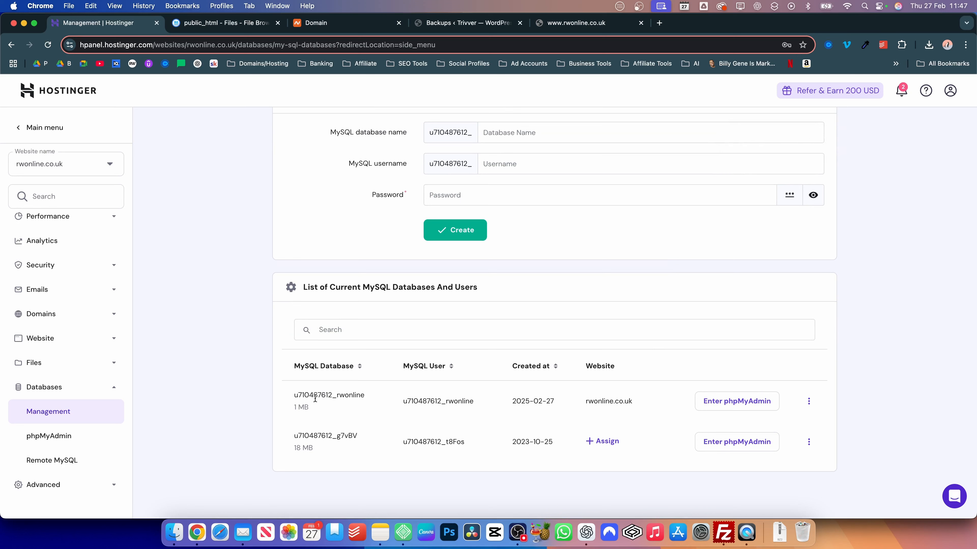
{"action": "left_click_drag", "start_coordinate": [293, 396], "coordinate": [400, 394]}
{"action": "double_click", "coordinate": [402, 397]}
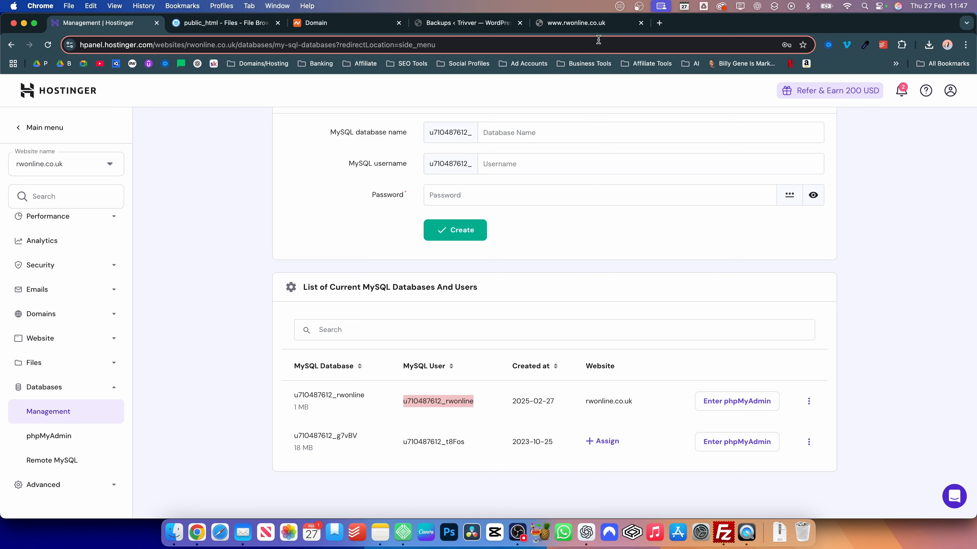
Return to the rwonline.co.uk/installer.php page and load it again
{"action": "left_click", "coordinate": [598, 25]}
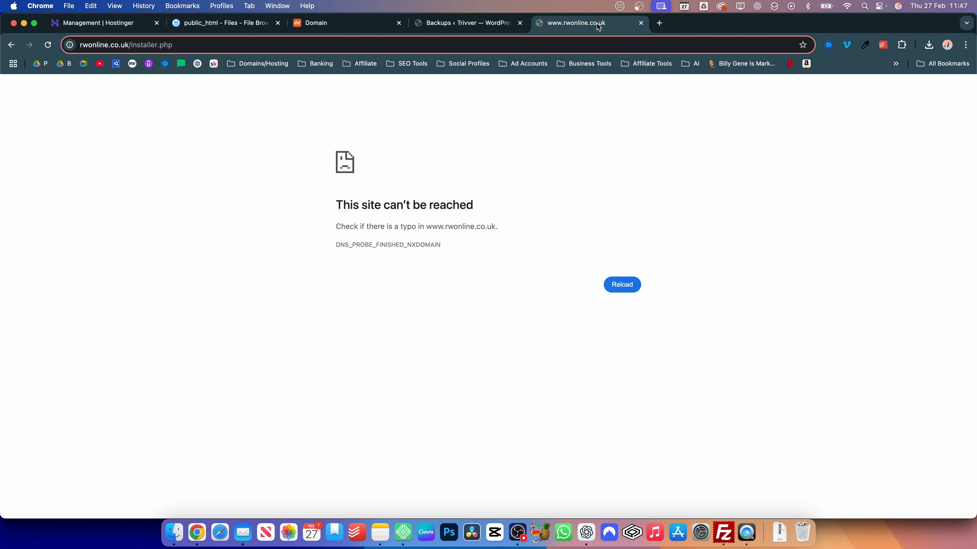
{"action": "left_click", "coordinate": [525, 40]}
{"action": "key", "text": "Return"}
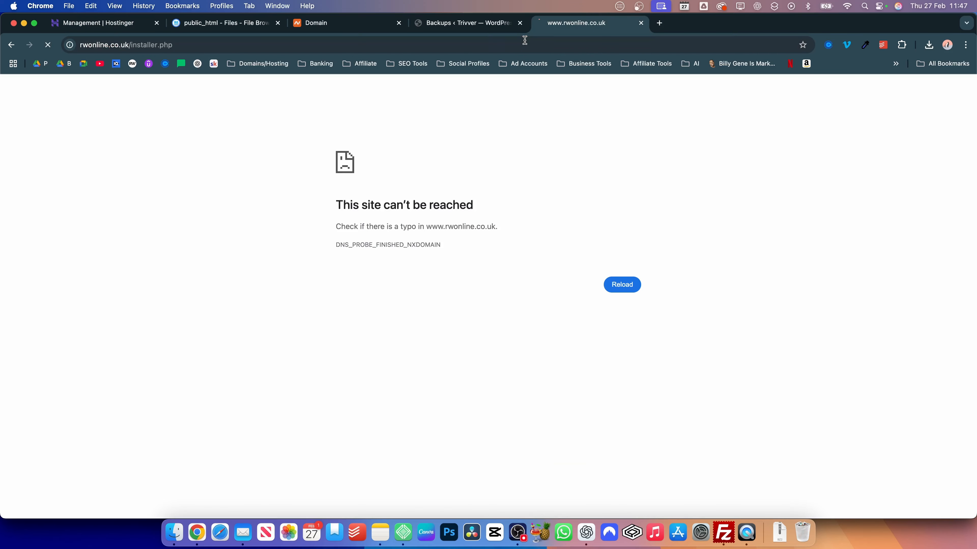
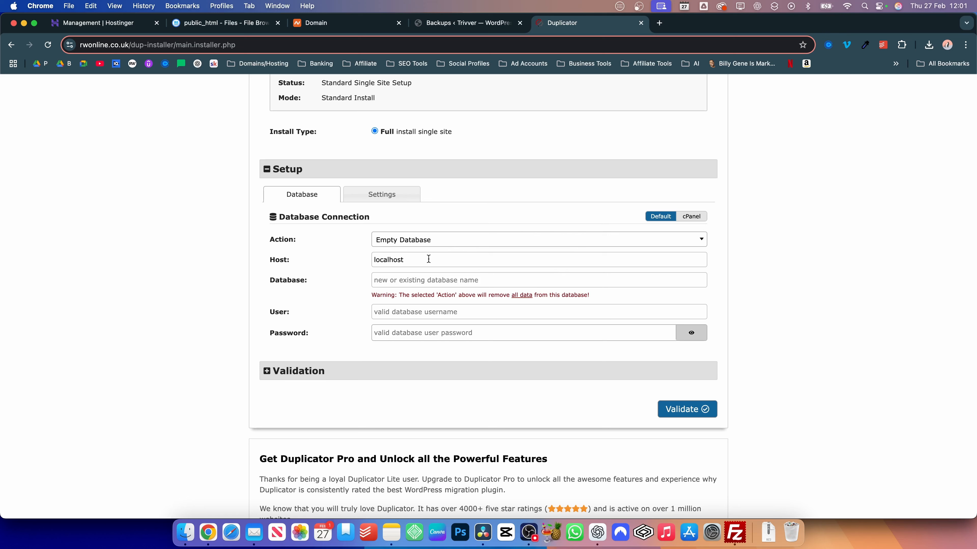
Copy the full name of the rwonline MySQL database from Hostinger into the Duplicator installer's Database field
{"action": "double_click", "coordinate": [429, 259]}
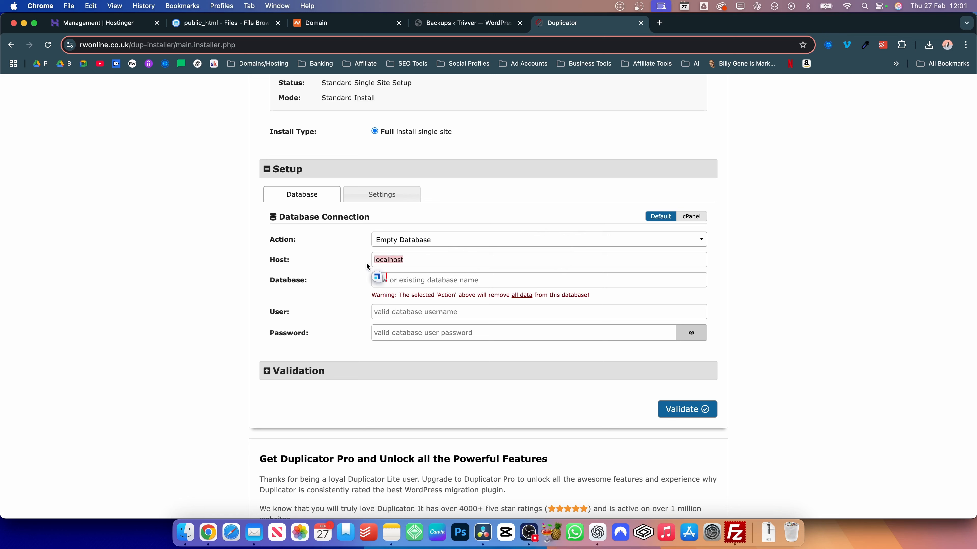
{"action": "left_click", "coordinate": [421, 278]}
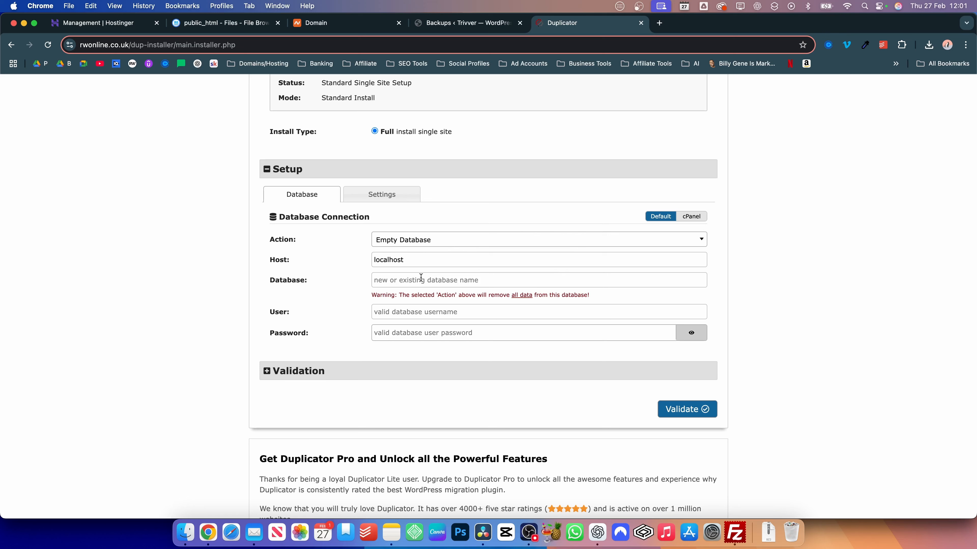
{"action": "left_click", "coordinate": [115, 23]}
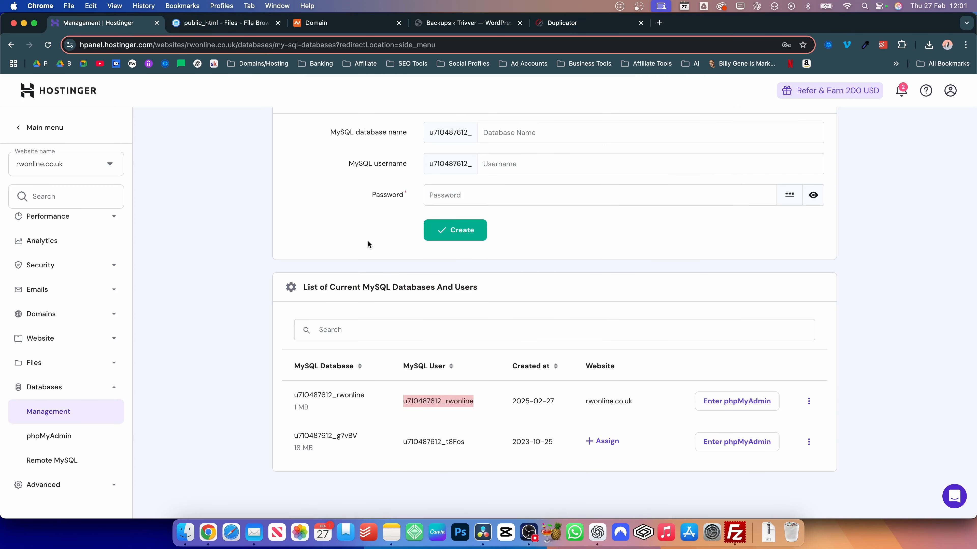
{"action": "left_click", "coordinate": [282, 407]}
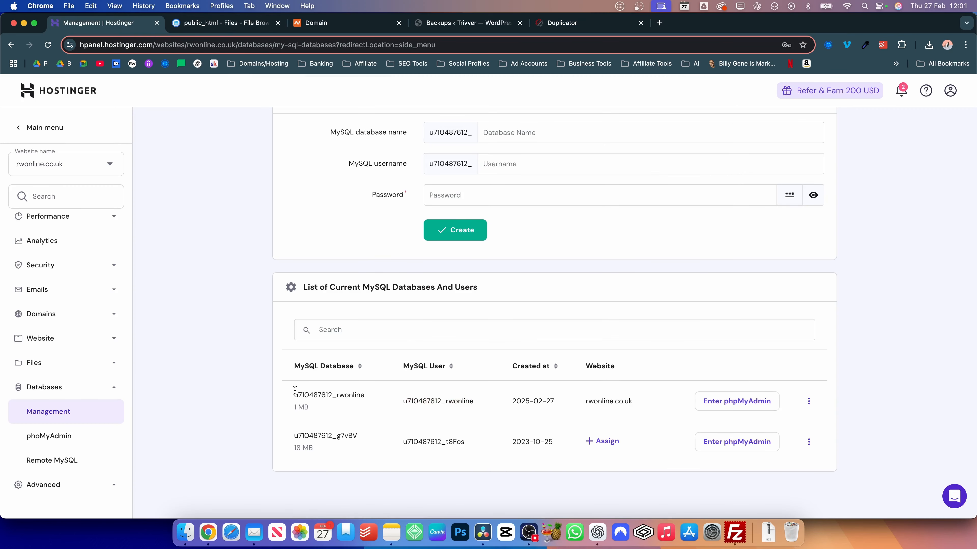
{"action": "left_click_drag", "start_coordinate": [293, 396], "coordinate": [366, 398]}
{"action": "key", "text": "super+c"}
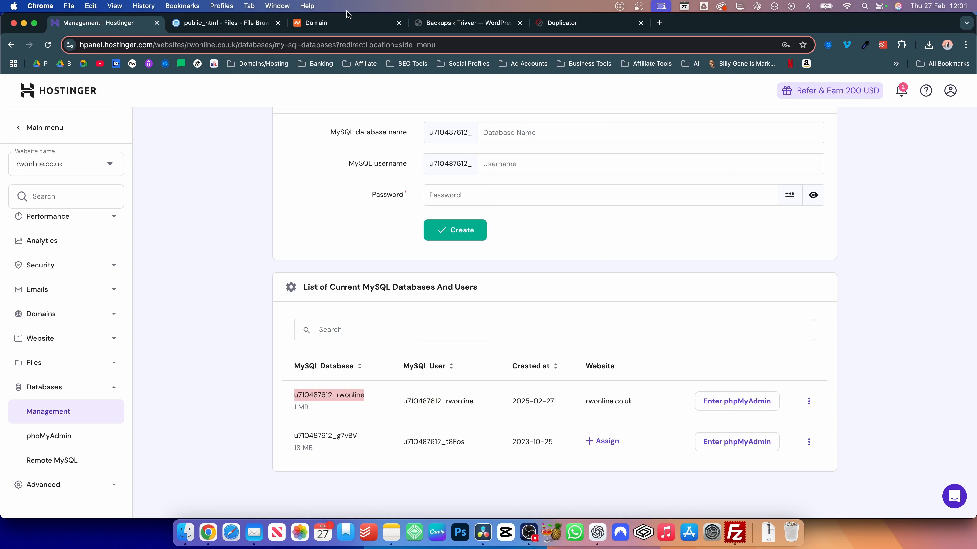
{"action": "left_click", "coordinate": [561, 23]}
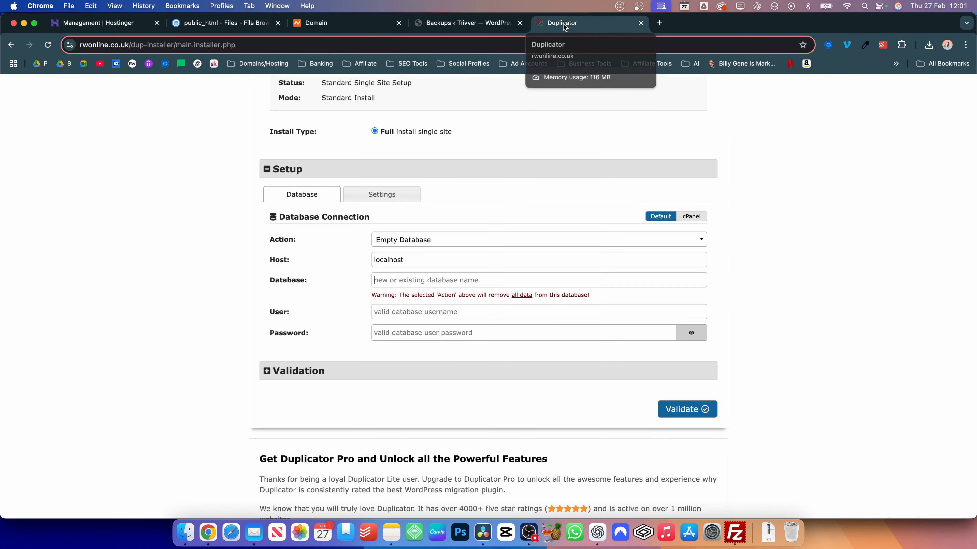
{"action": "left_click", "coordinate": [402, 276]}
{"action": "key", "text": "super+v"}
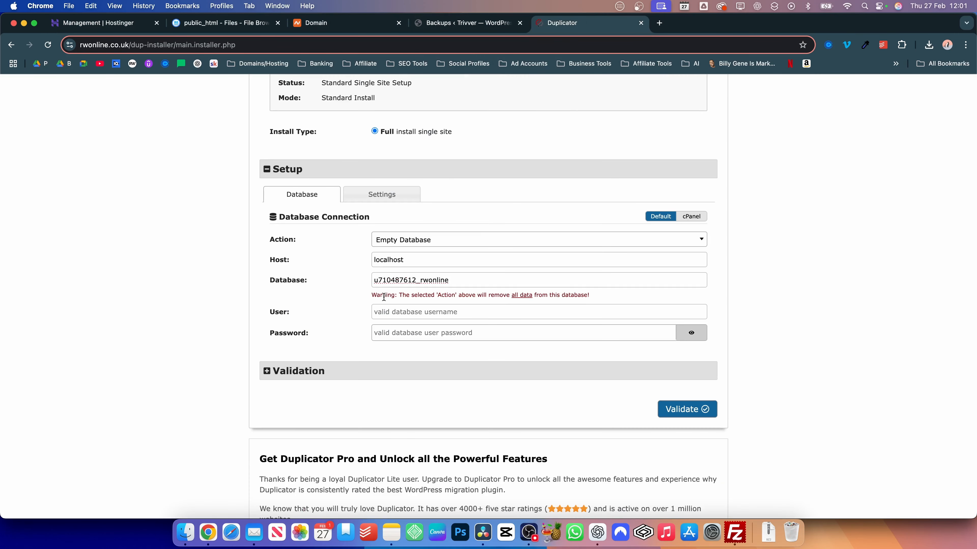
Copy the rwonline MySQL user from Hostinger into the installer's User field and enter the database user password
{"action": "left_click", "coordinate": [390, 310]}
{"action": "left_click", "coordinate": [115, 23]}
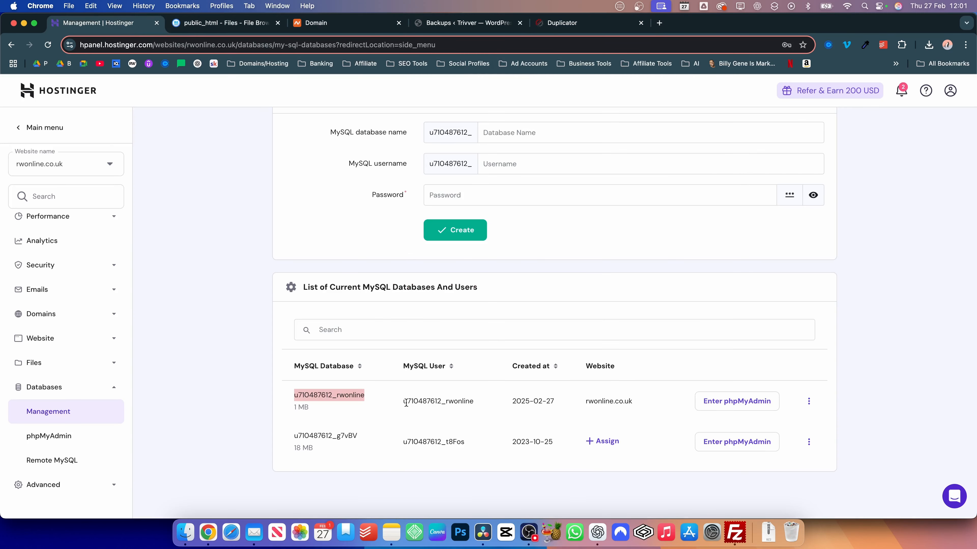
{"action": "left_click_drag", "start_coordinate": [403, 401], "coordinate": [472, 402]}
{"action": "key", "text": "super+c"}
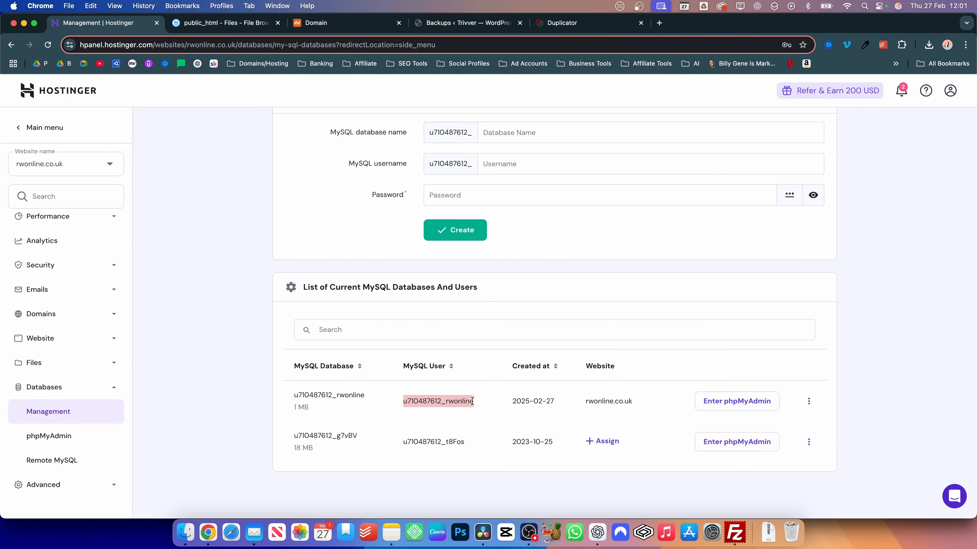
{"action": "left_click", "coordinate": [556, 26]}
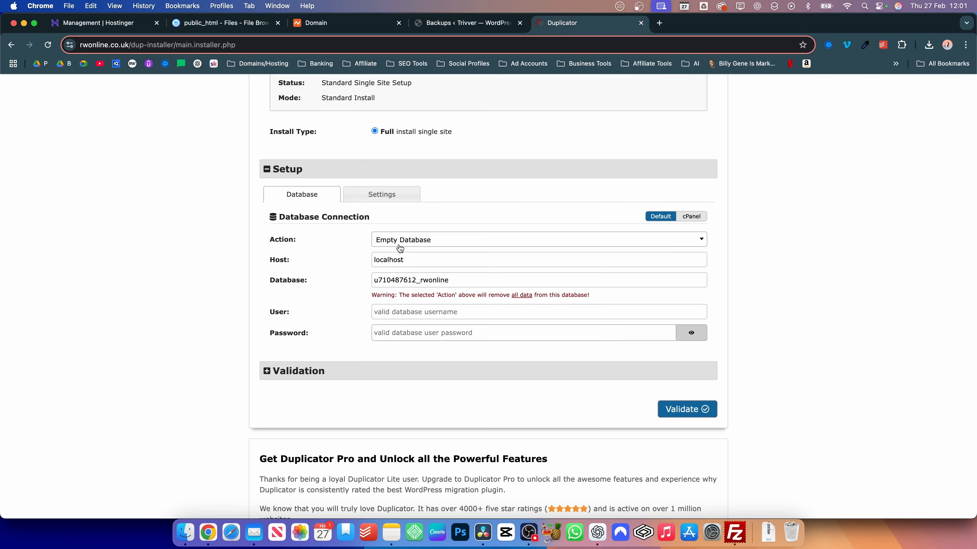
{"action": "left_click", "coordinate": [410, 310]}
{"action": "key", "text": "super+v"}
{"action": "left_click", "coordinate": [424, 329]}
{"action": "type", "text": "••••••••••••••"}
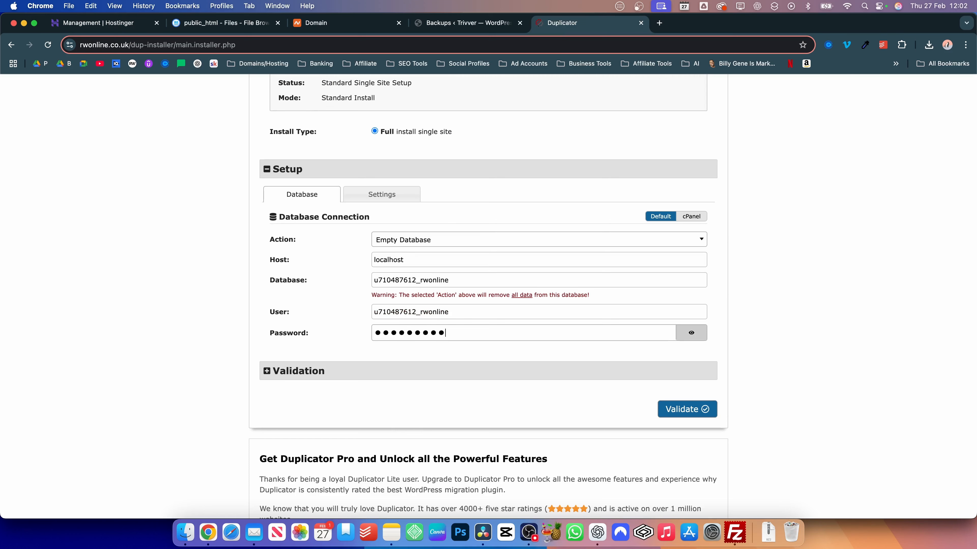
Finish entering the database user password in the Duplicator installer and validate the database connection
{"action": "type", "text": "•"}
{"action": "scroll", "coordinate": [362, 365], "scroll_direction": "down", "scroll_amount": 1}
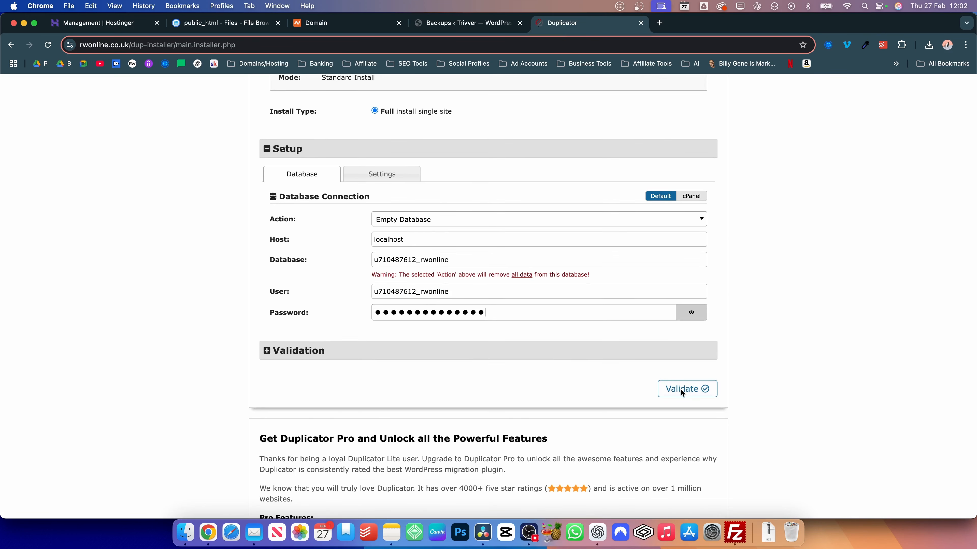
{"action": "left_click", "coordinate": [680, 389]}
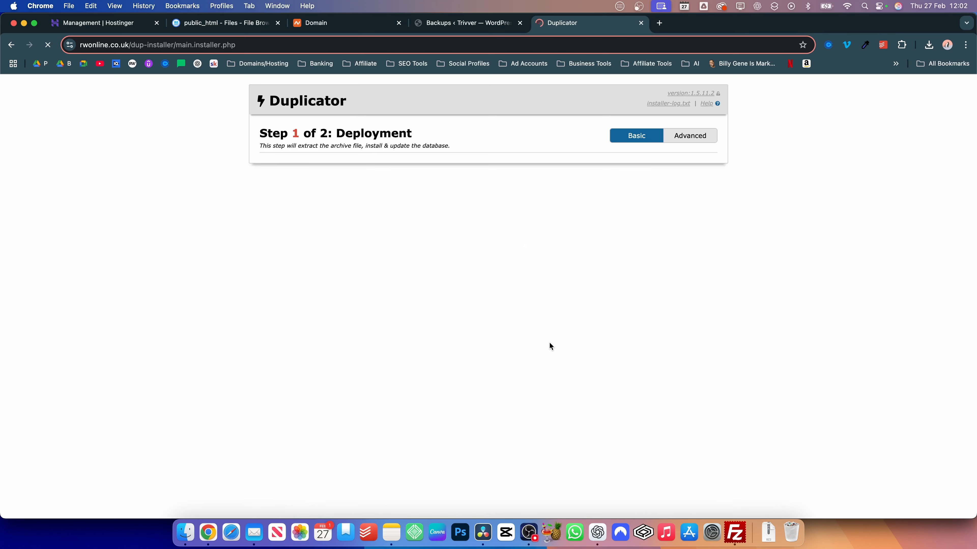
Accept the installer's terms and notices, then run the installation with the listed site and database settings
{"action": "scroll", "coordinate": [548, 343], "scroll_direction": "down", "scroll_amount": 3}
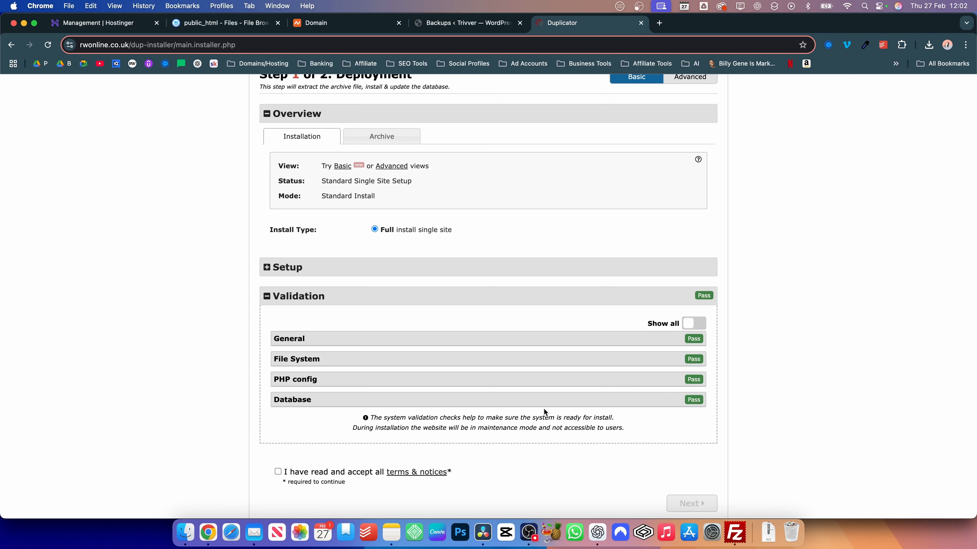
{"action": "scroll", "coordinate": [523, 418], "scroll_direction": "down", "scroll_amount": 1}
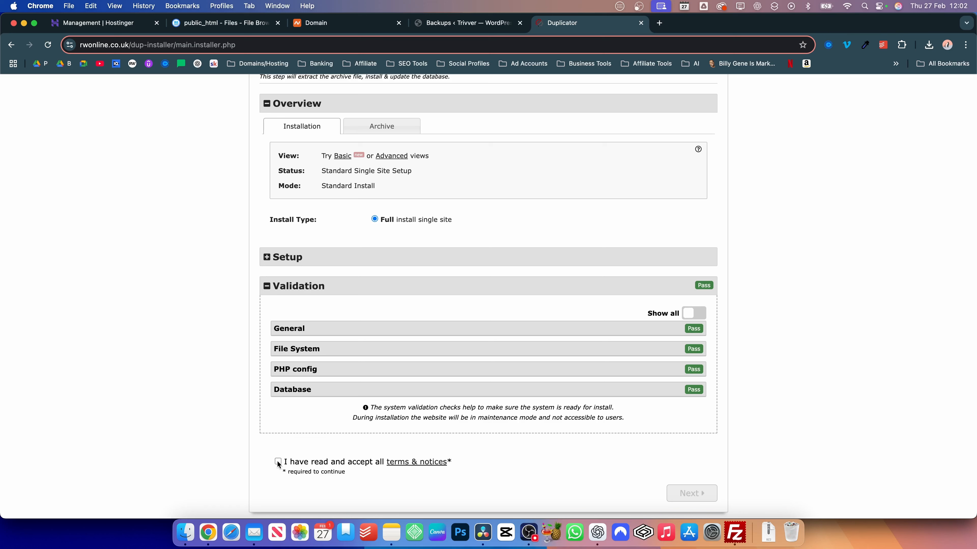
{"action": "left_click", "coordinate": [278, 462]}
{"action": "left_click", "coordinate": [698, 492]}
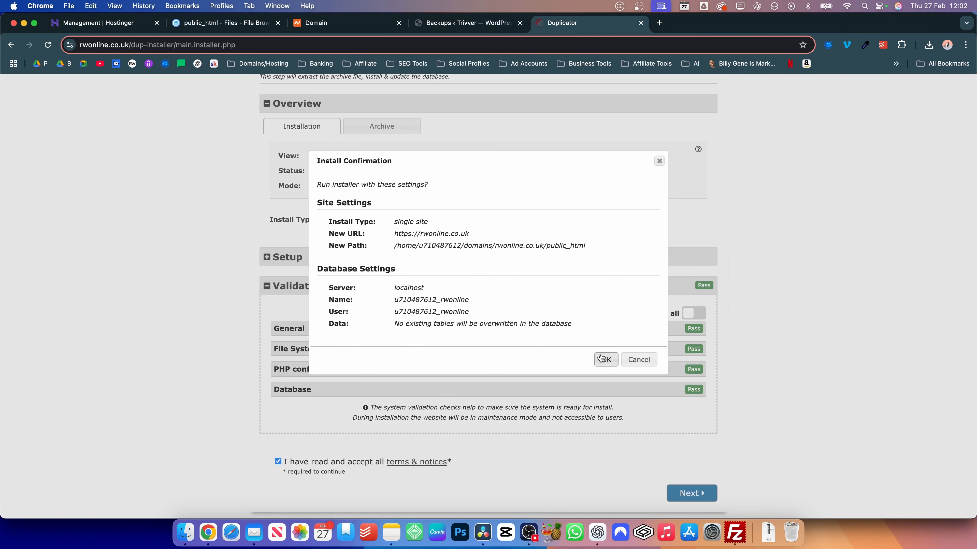
{"action": "left_click", "coordinate": [606, 359]}
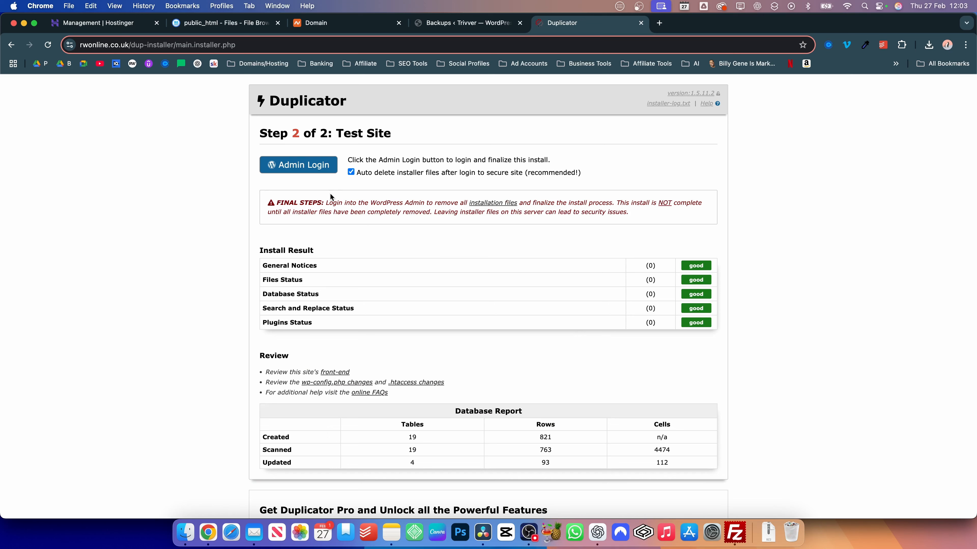
{"action": "left_click", "coordinate": [351, 171]}
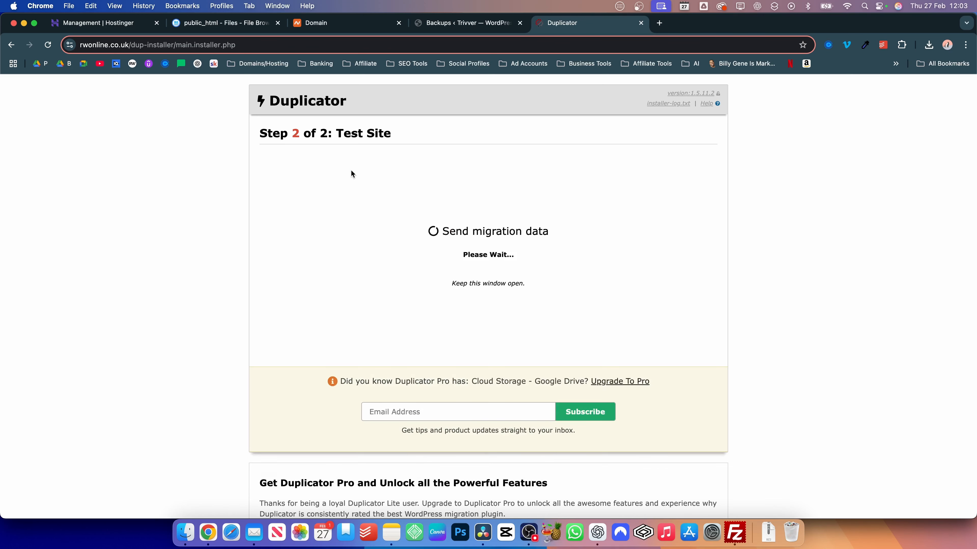
{"action": "left_click", "coordinate": [351, 172]}
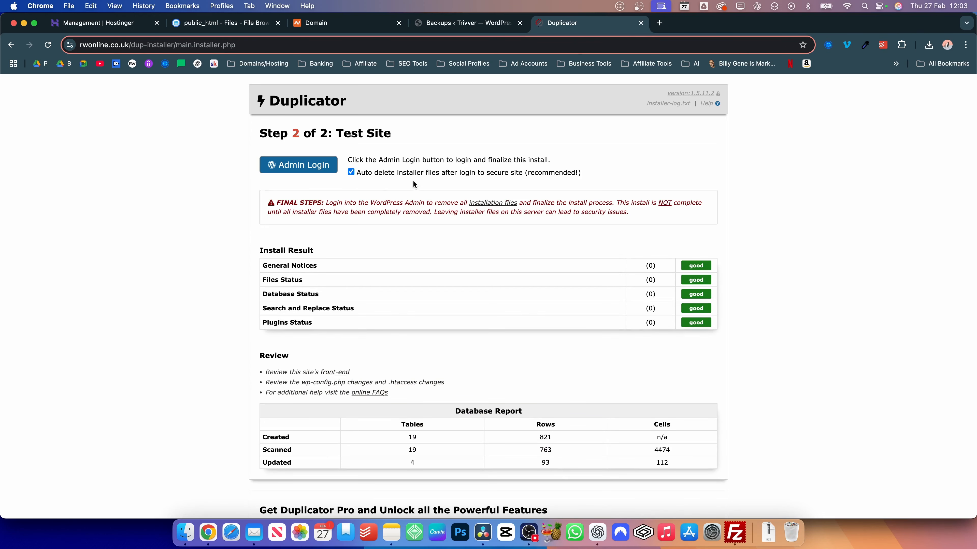
Close the File Browser, Namecheap Domain and old site's Backups pages, keeping Hostinger Management and the Duplicator installer open
{"action": "left_click", "coordinate": [123, 24]}
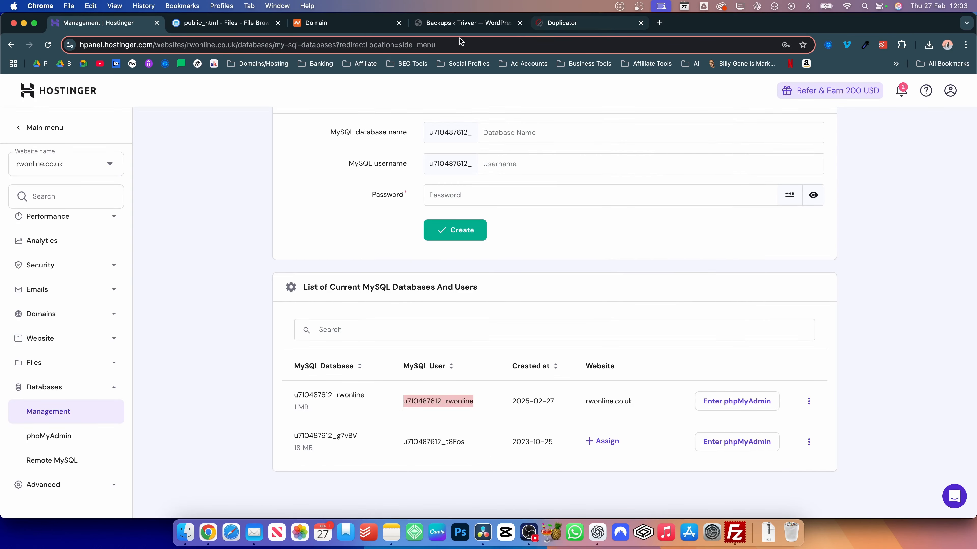
{"action": "left_click", "coordinate": [455, 26]}
{"action": "left_click", "coordinate": [233, 24]}
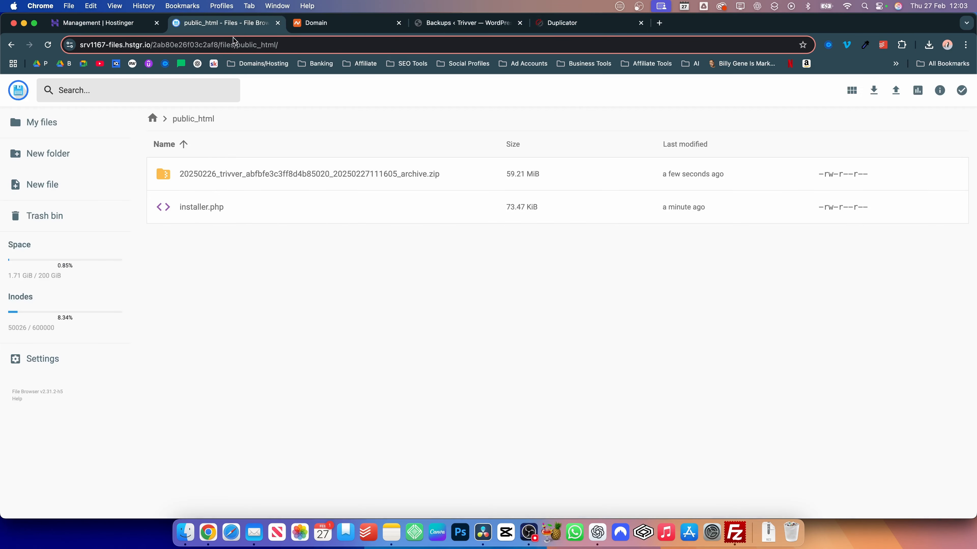
{"action": "left_click", "coordinate": [277, 23]}
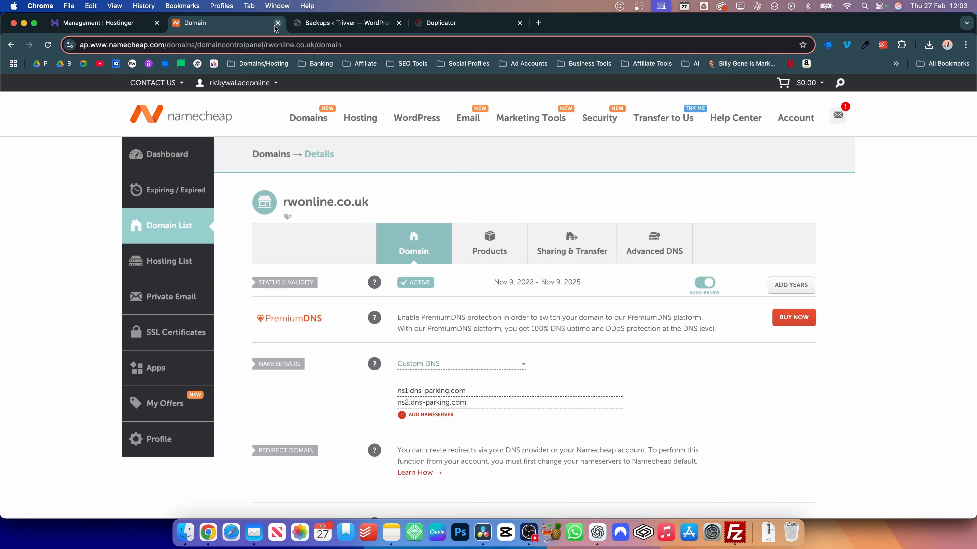
{"action": "left_click", "coordinate": [277, 23]}
{"action": "left_click", "coordinate": [277, 24]}
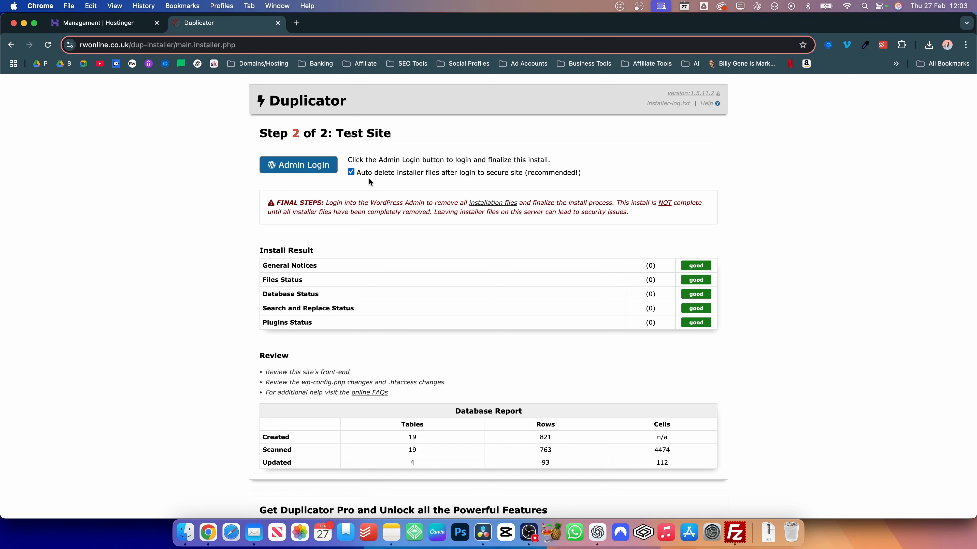
Open the migrated site's admin login from the installer and log in to WordPress with the saved username and password
{"action": "left_click", "coordinate": [300, 175]}
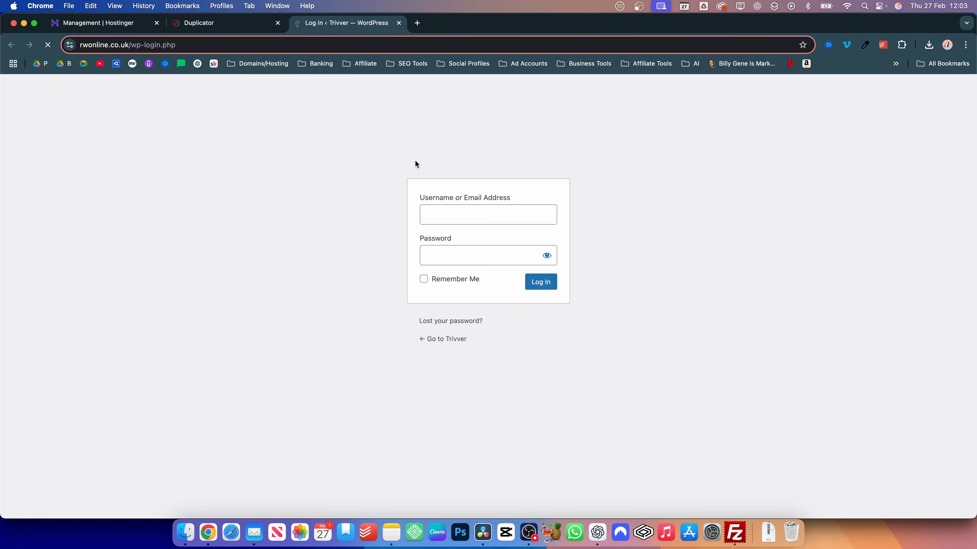
{"action": "left_click", "coordinate": [434, 212]}
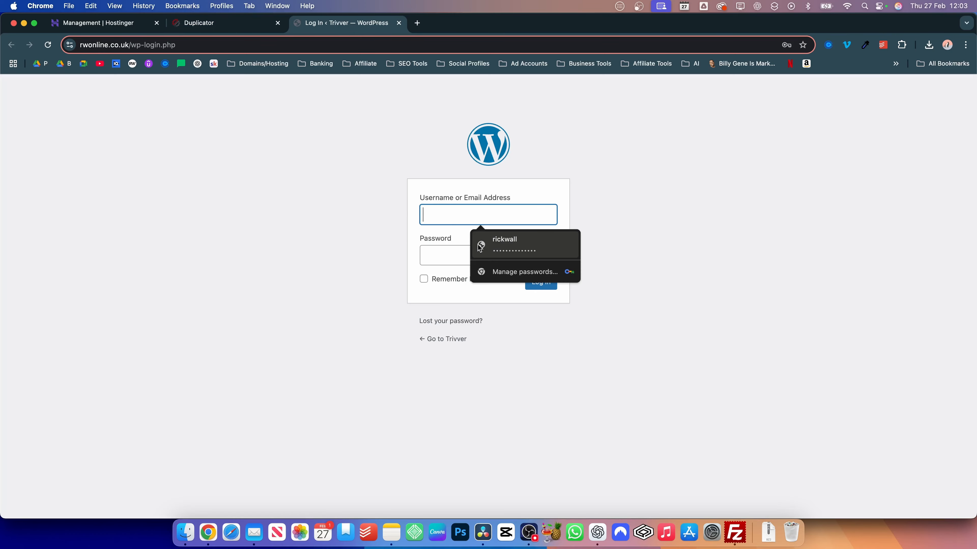
{"action": "left_click", "coordinate": [513, 240]}
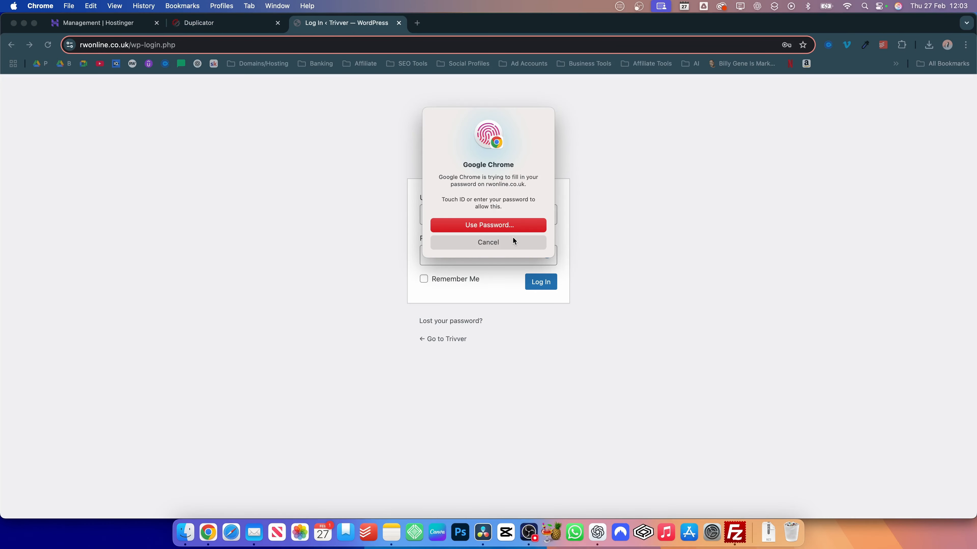
{"action": "left_click", "coordinate": [546, 290]}
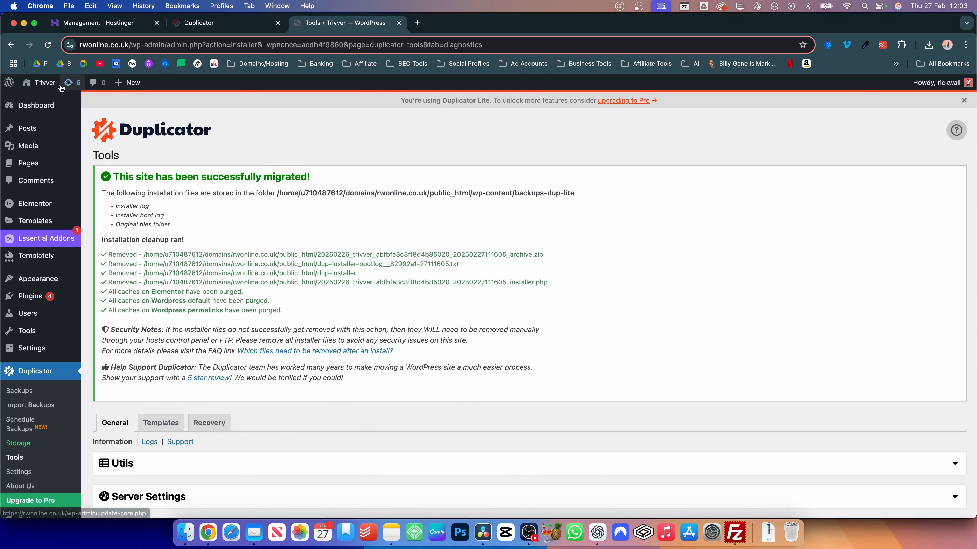
Visit the migrated Trivver site's front end and check its address
{"action": "mouse_move", "coordinate": [50, 84]}
{"action": "left_click", "coordinate": [38, 100]}
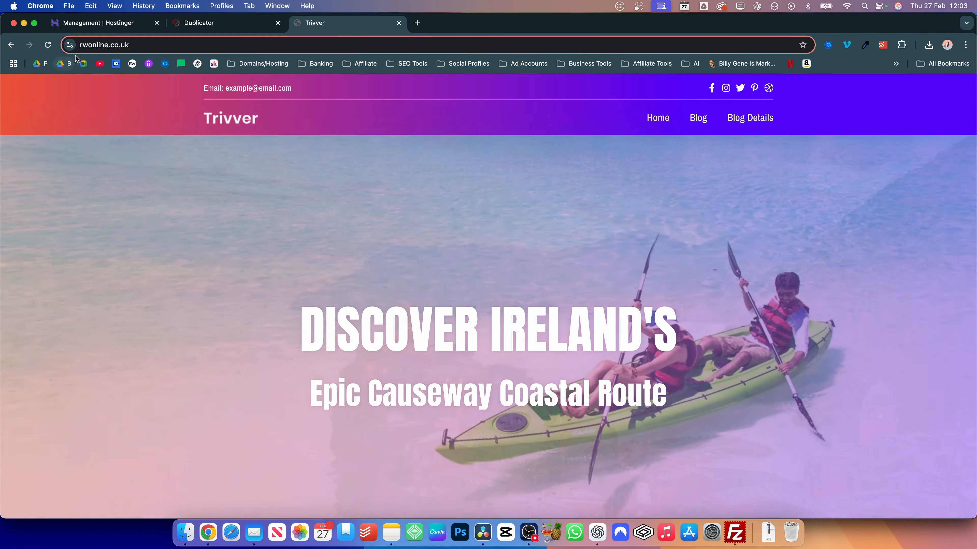
{"action": "triple_click", "coordinate": [94, 44]}
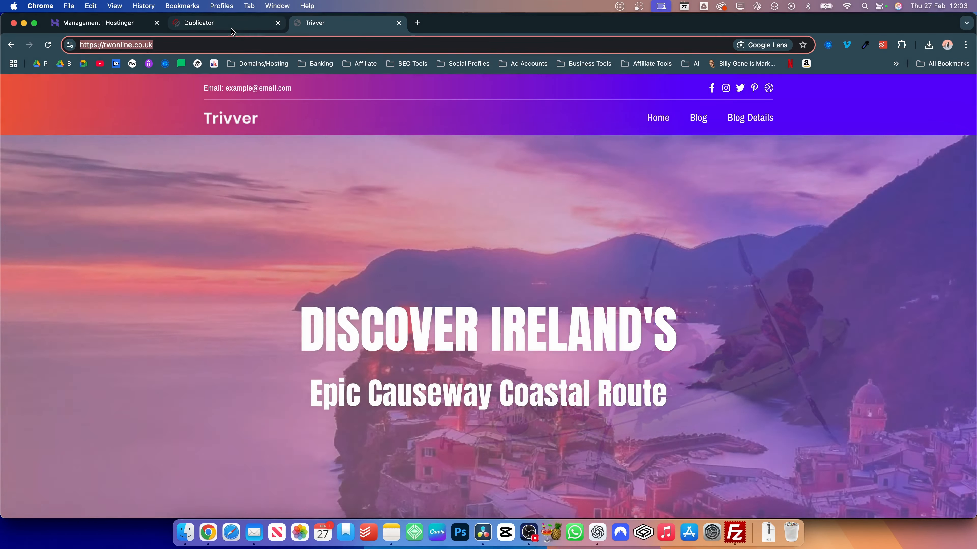
{"action": "left_click", "coordinate": [231, 30]}
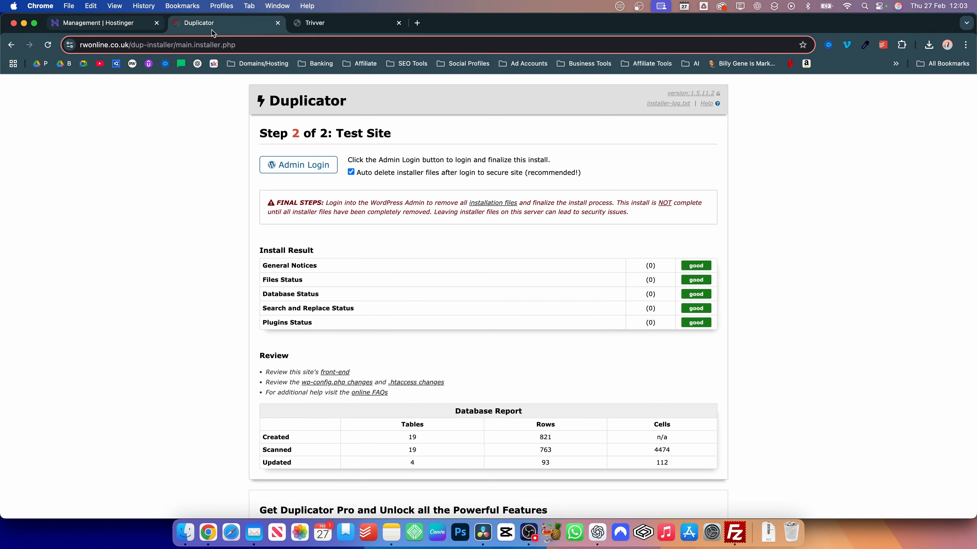
{"action": "left_click", "coordinate": [320, 26]}
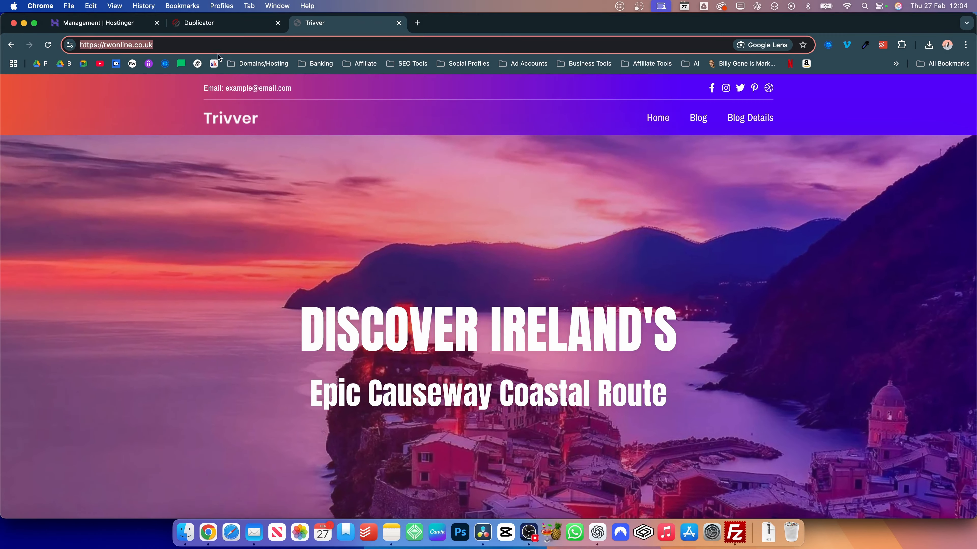
{"action": "left_click", "coordinate": [203, 45]}
{"action": "type", "text": "/"}
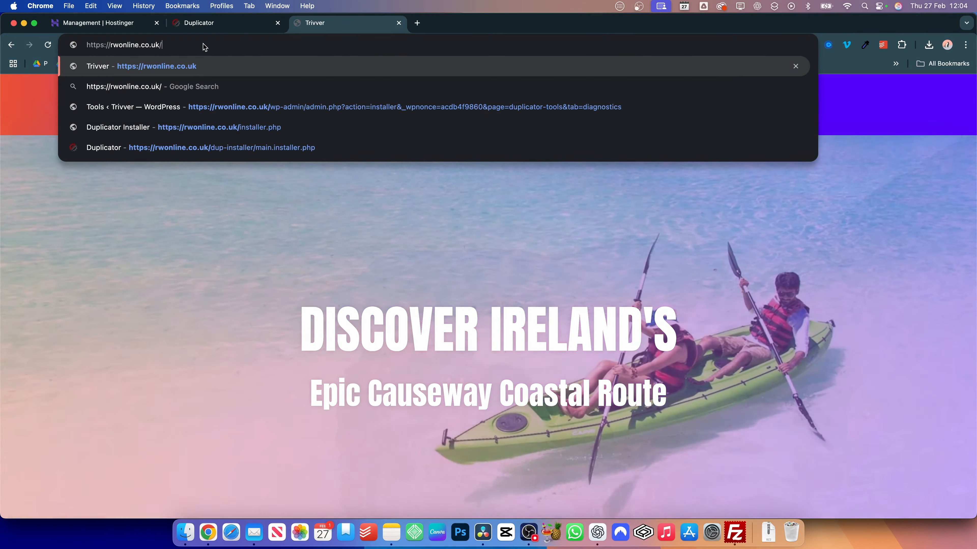
{"action": "type", "text": "wp-adm"}
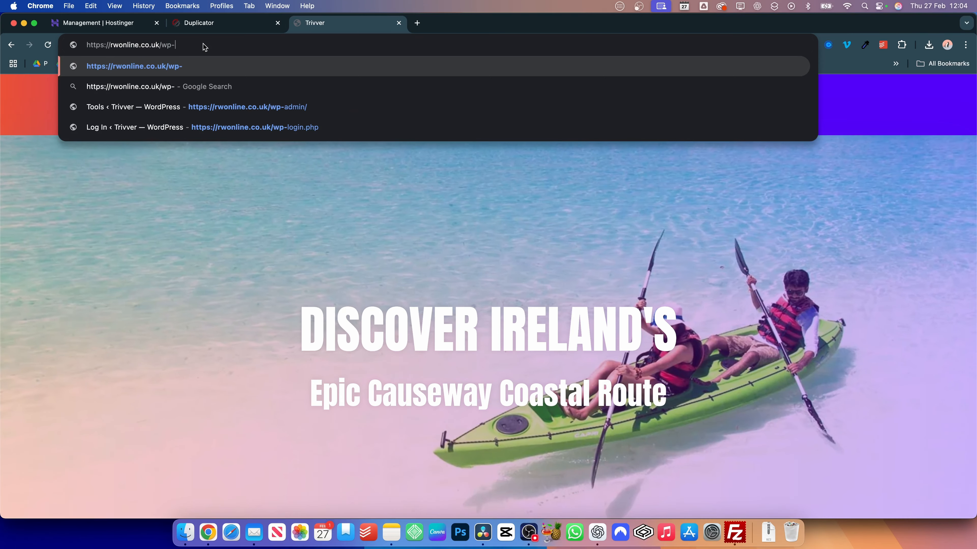
{"action": "type", "text": "in"}
{"action": "key", "text": "Return"}
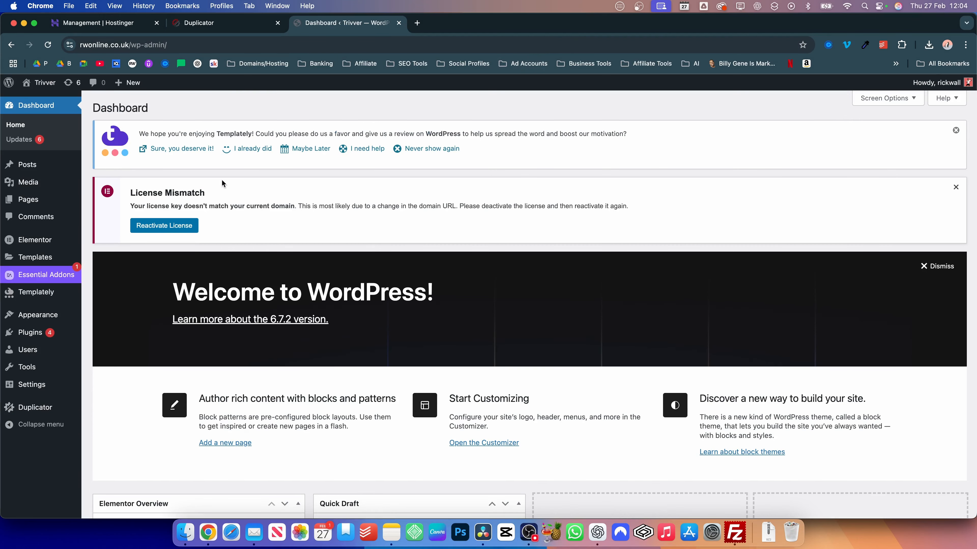
{"action": "left_click_drag", "start_coordinate": [129, 195], "coordinate": [196, 194]}
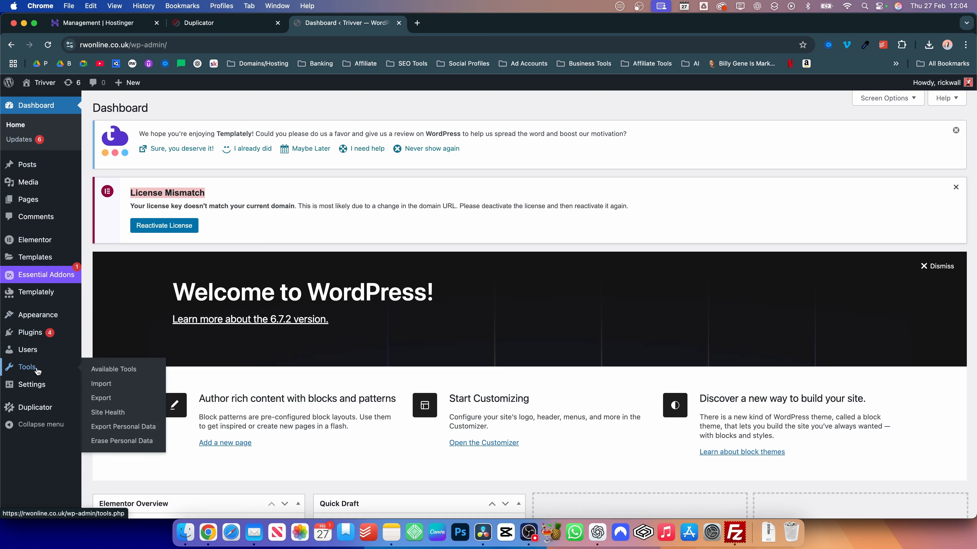
Open the site's General settings
{"action": "mouse_move", "coordinate": [46, 384]}
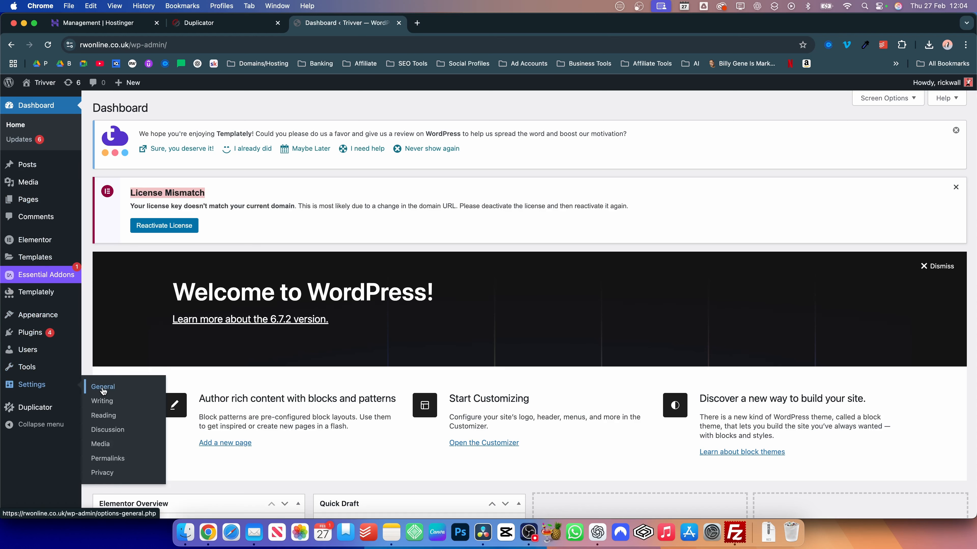